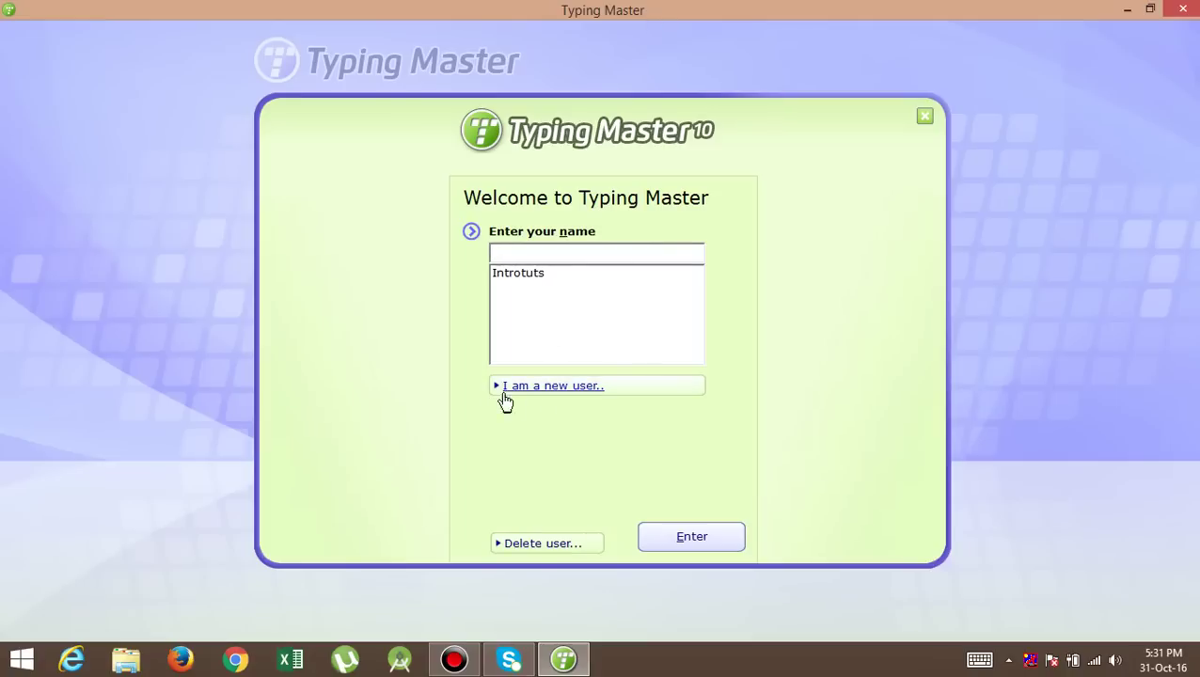
Step: Create a new user profile named "test" and enter the program with it
left_click(546, 390)
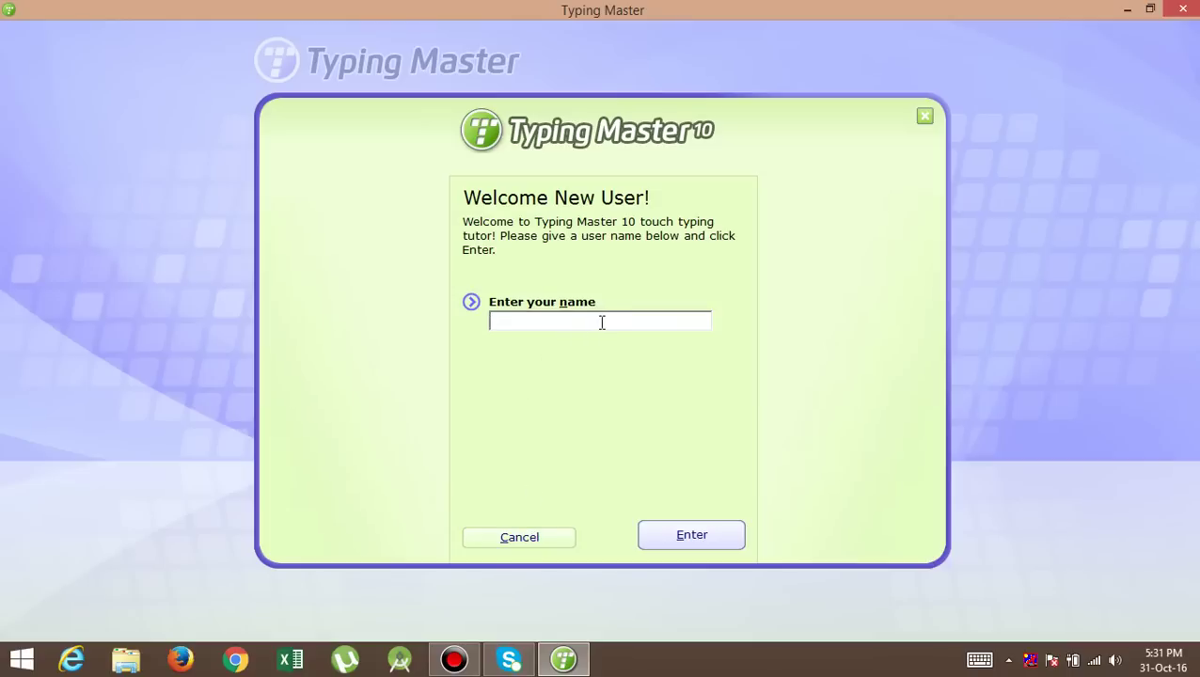
type("test")
left_click(697, 546)
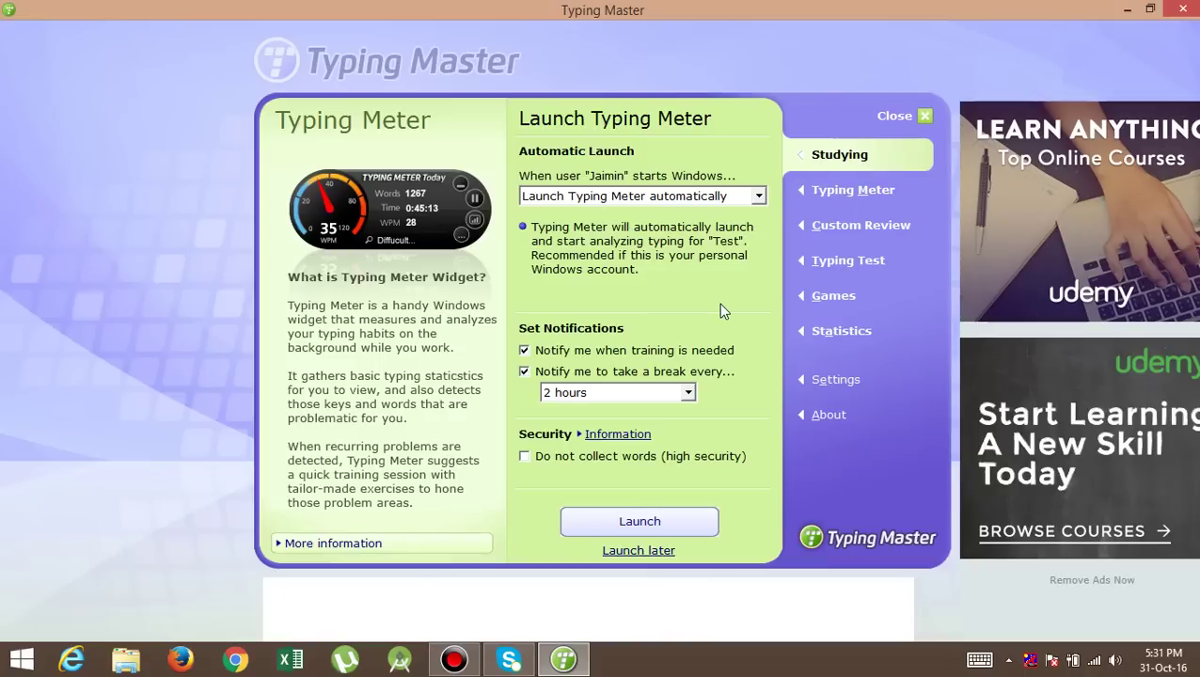
Step: Start the Touch Typing Course and open Lesson 1, The Home Row
left_click(845, 192)
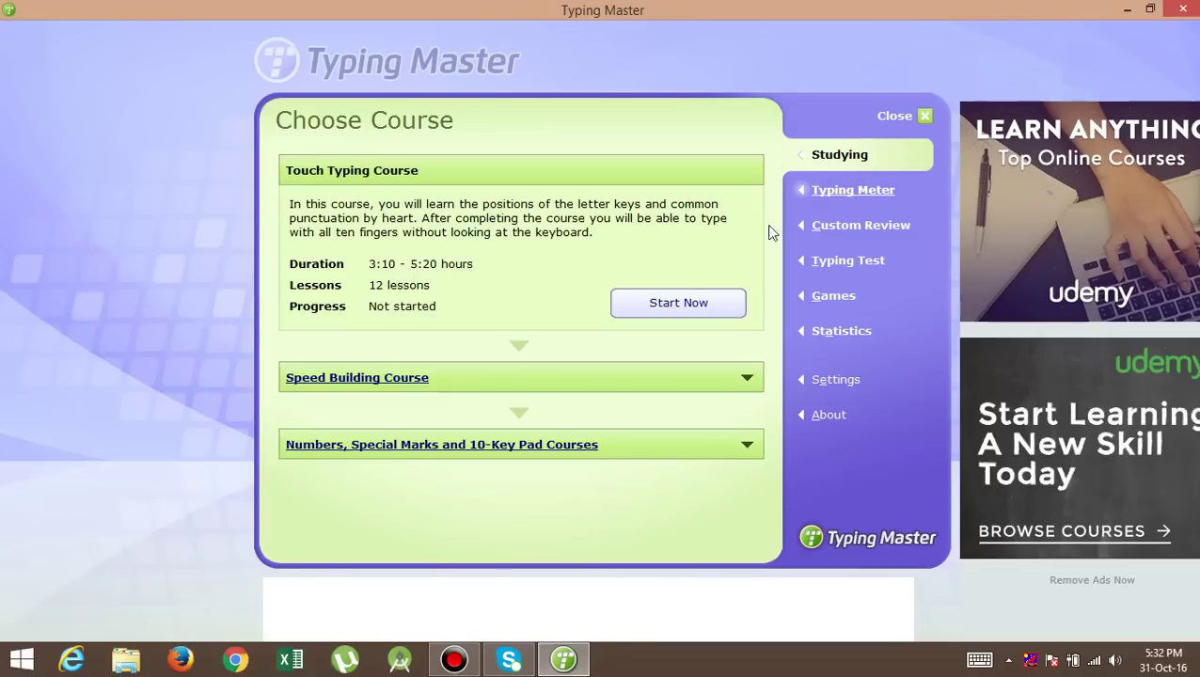
left_click(711, 308)
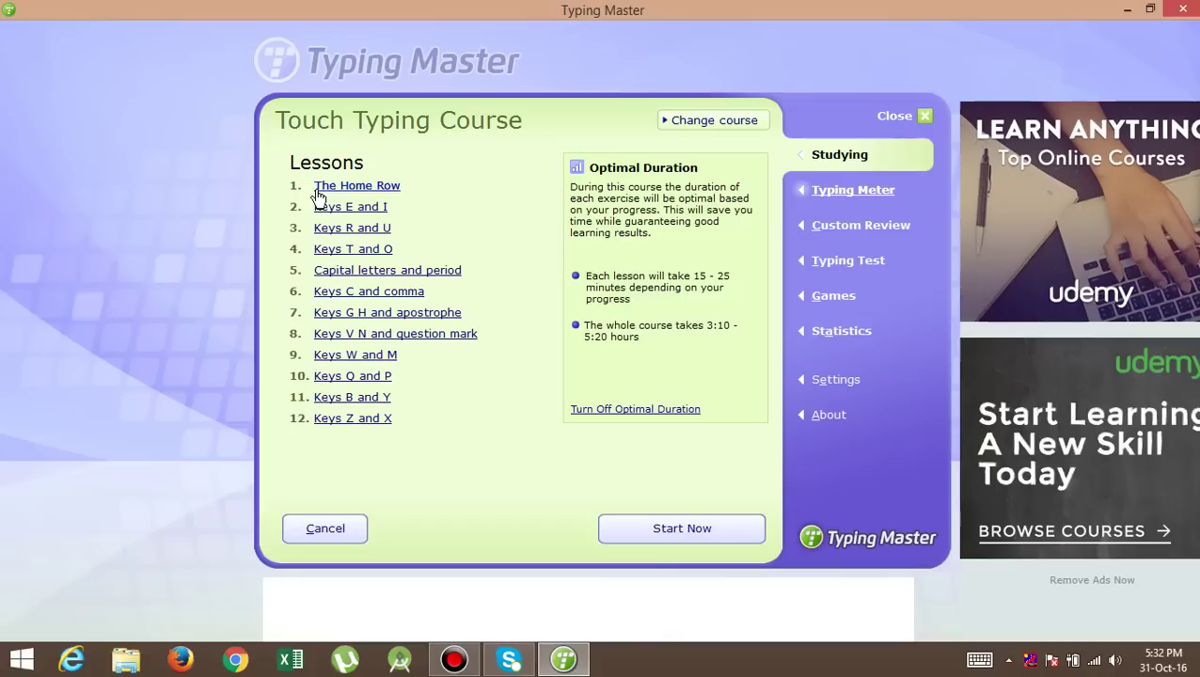
left_click(383, 188)
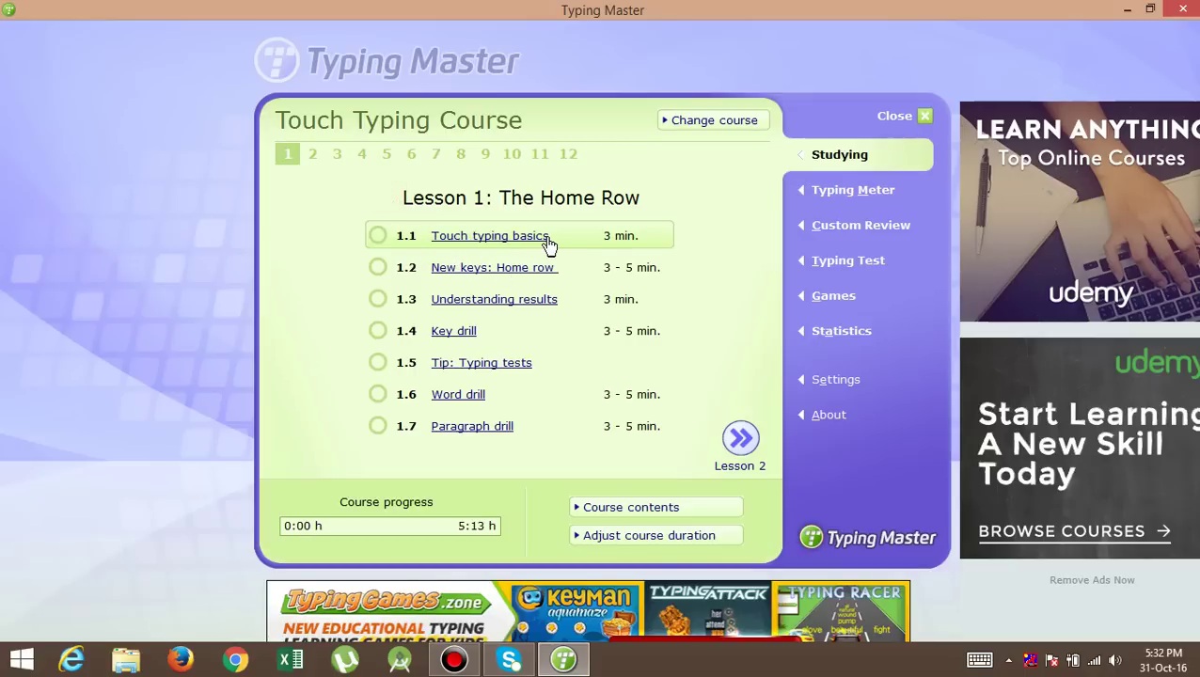
Step: Open exercise 1.1 Touch typing basics and page through all five information screens to complete it
left_click(541, 240)
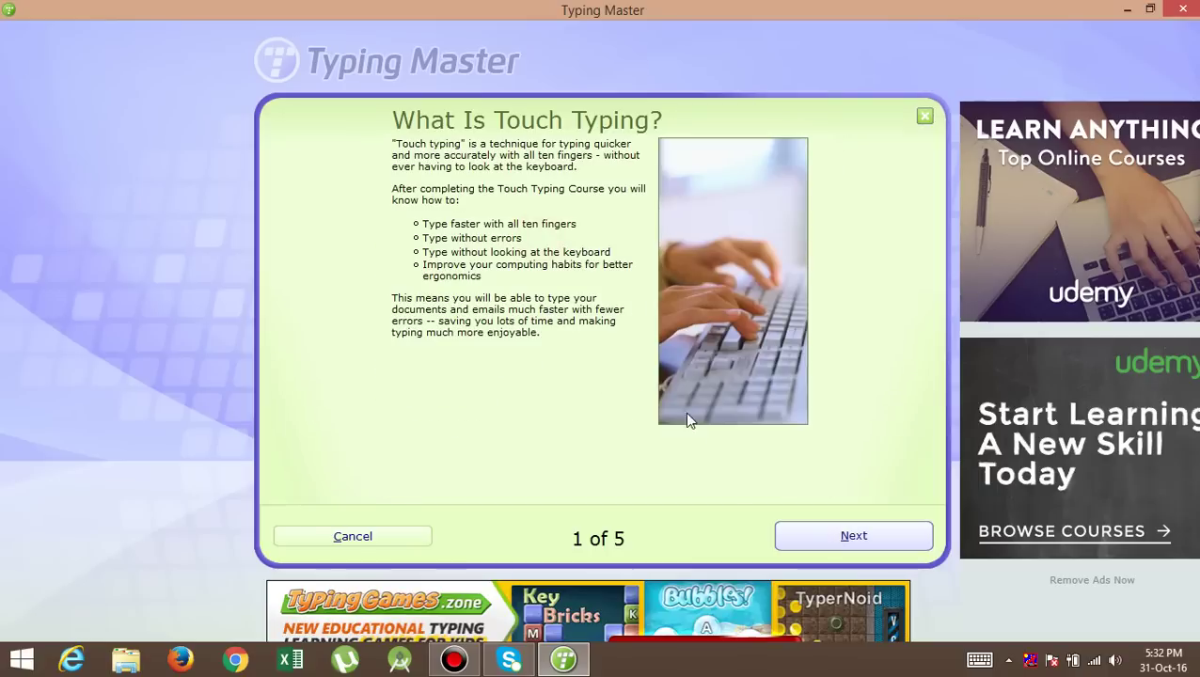
left_click(828, 538)
left_click(827, 538)
left_click(829, 539)
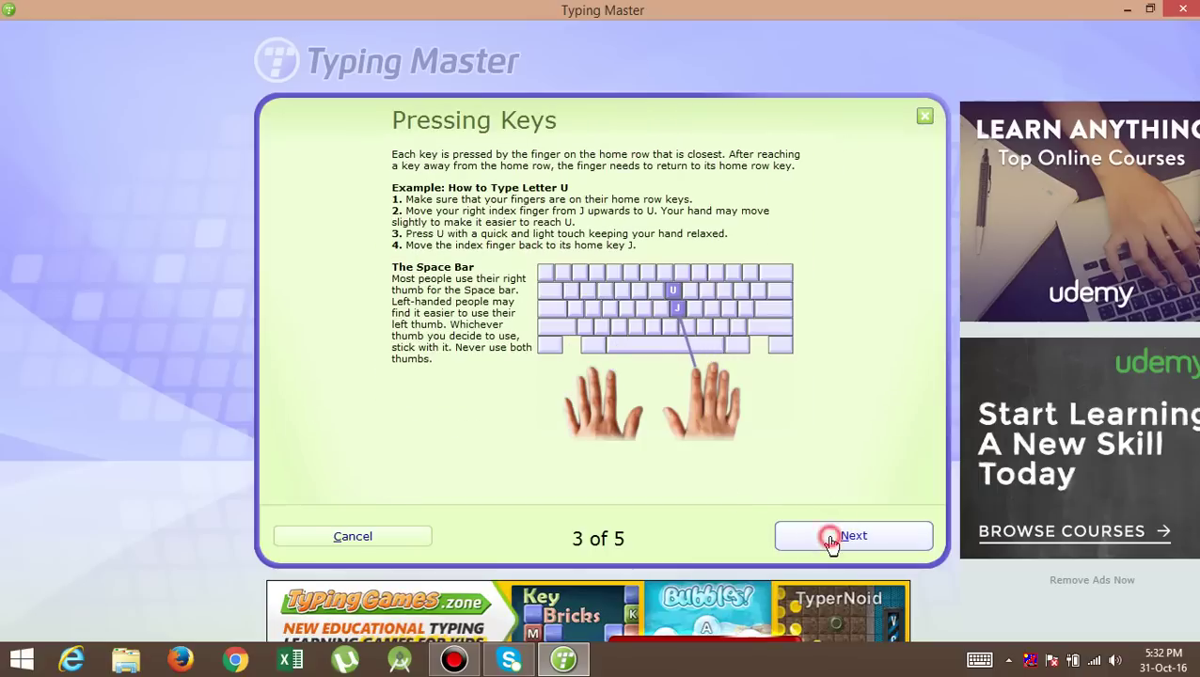
left_click(831, 539)
left_click(831, 539)
left_click(830, 539)
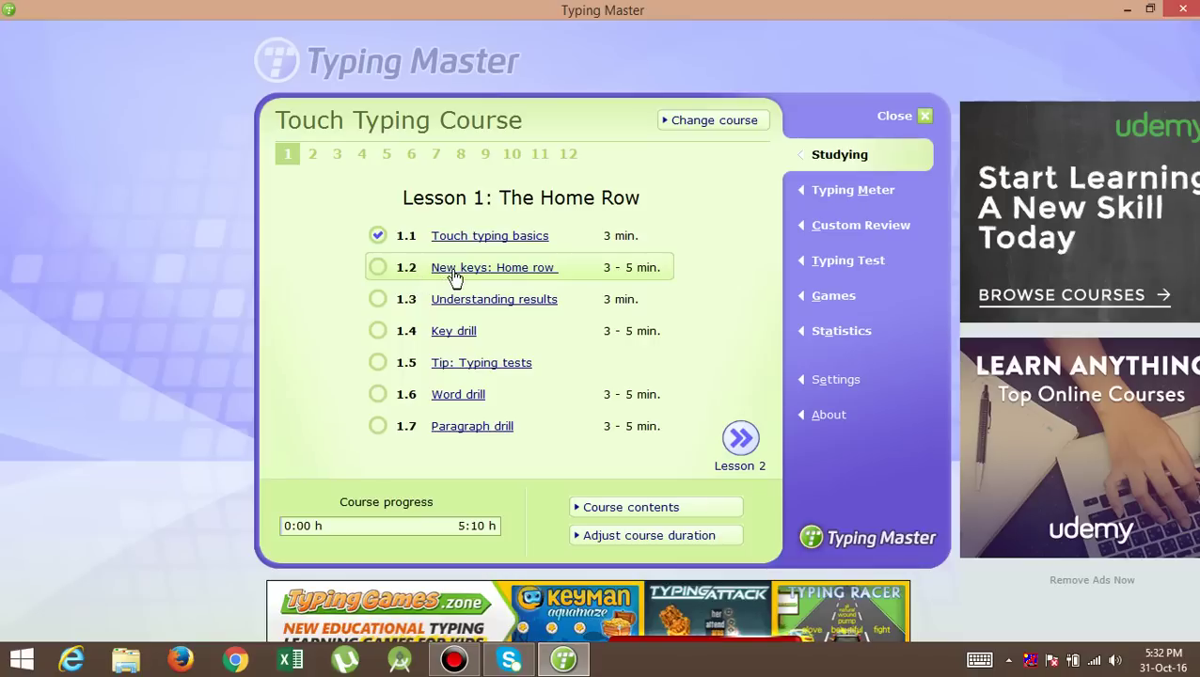
Step: Open exercise 1.2 New keys: Home row and advance through the hand-position instructions to the first key sequence
left_click(455, 273)
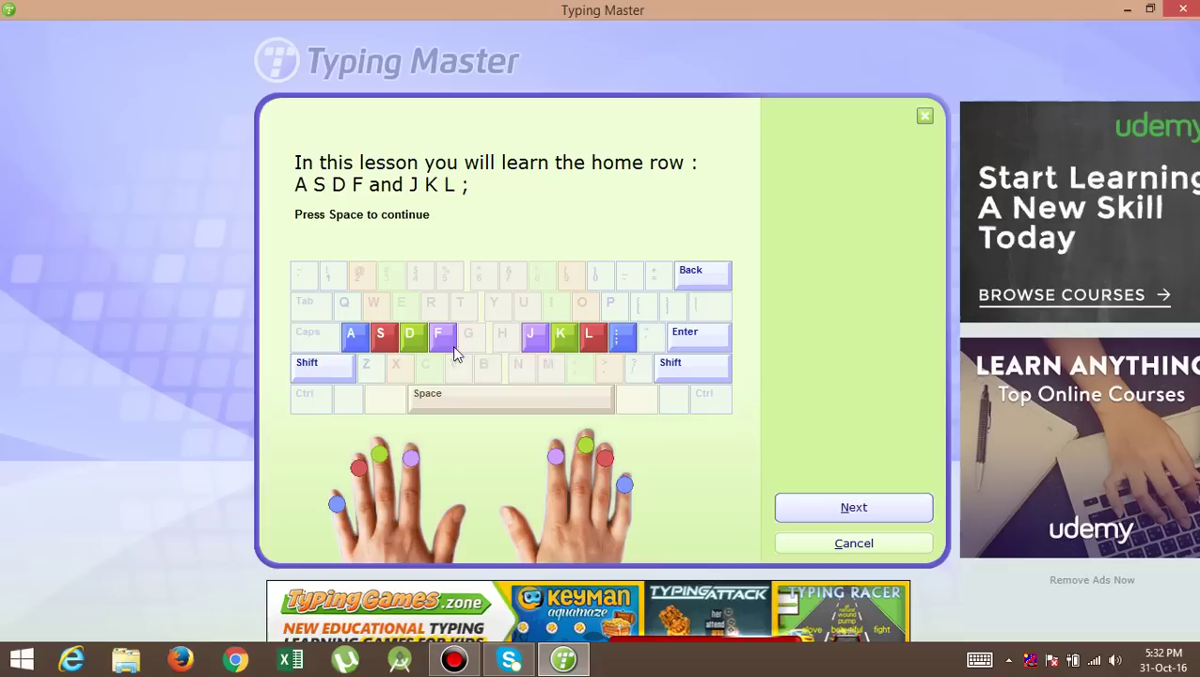
left_click(877, 520)
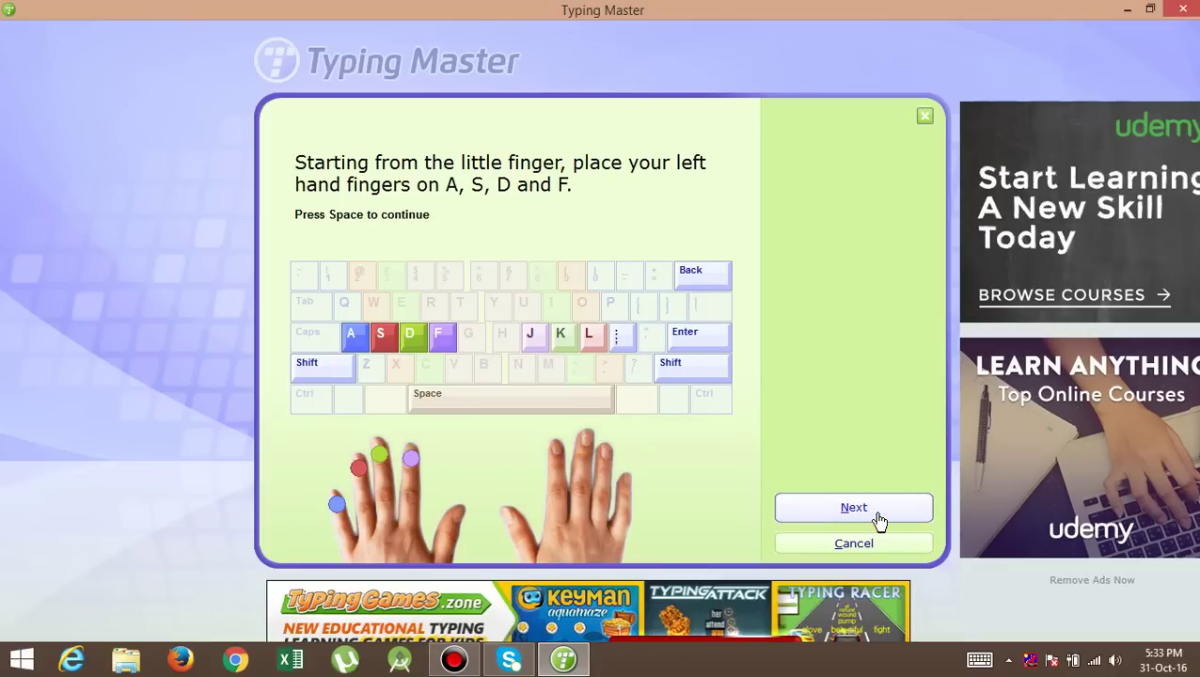
left_click(815, 516)
left_click(819, 520)
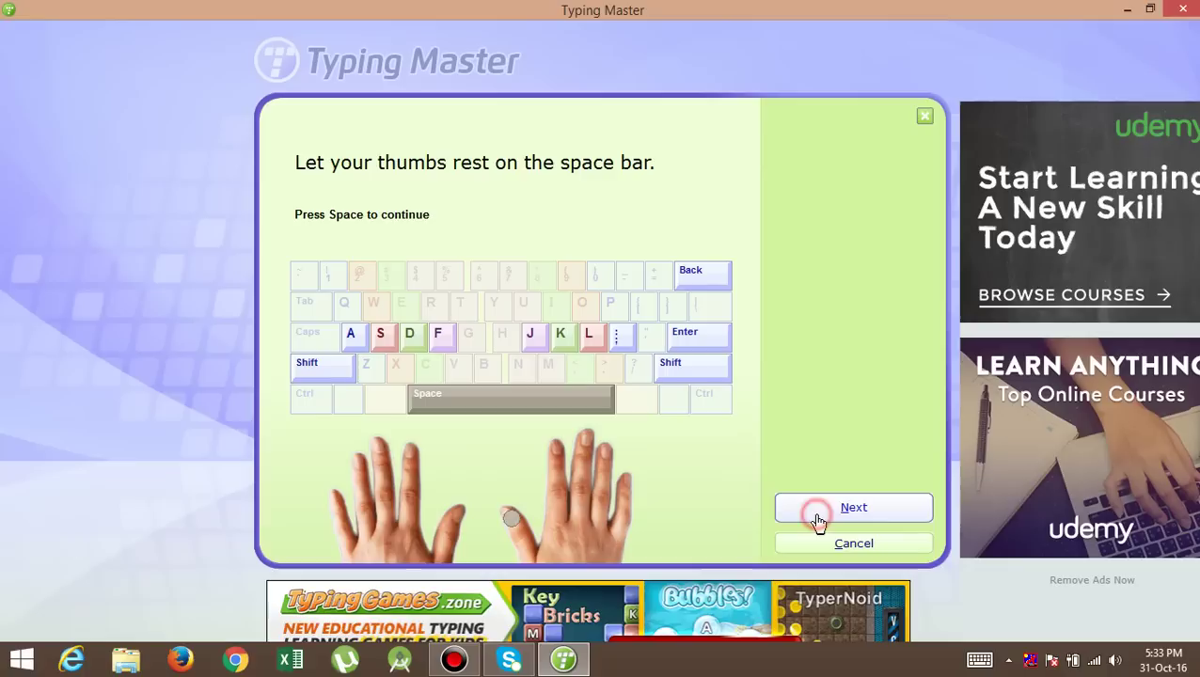
left_click(819, 520)
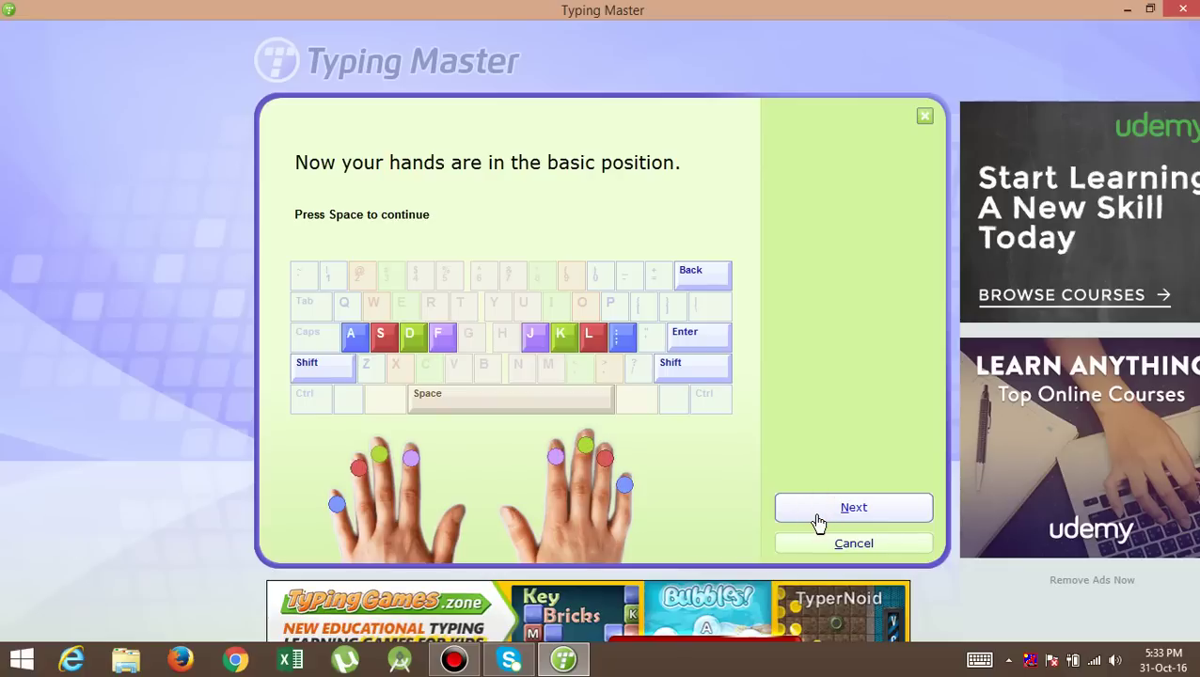
left_click(819, 520)
left_click(818, 520)
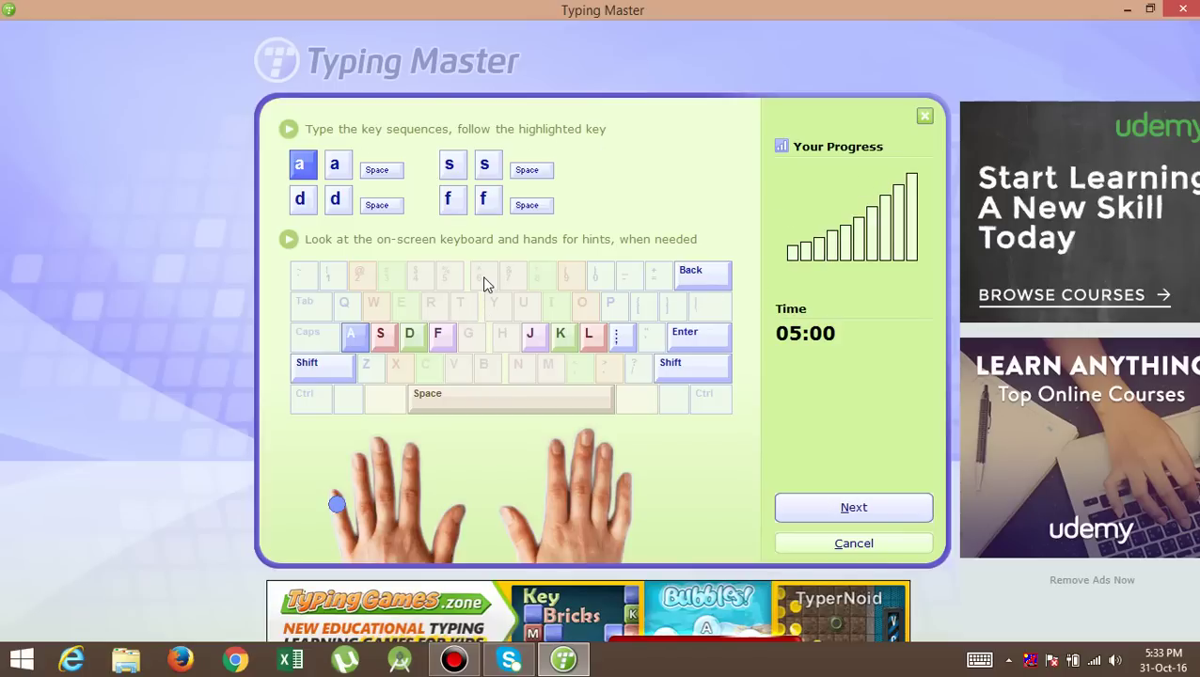
Step: Type the sequence "aa ss dd ff" in the home row exercise, then end the exercise and dismiss its results
type("a")
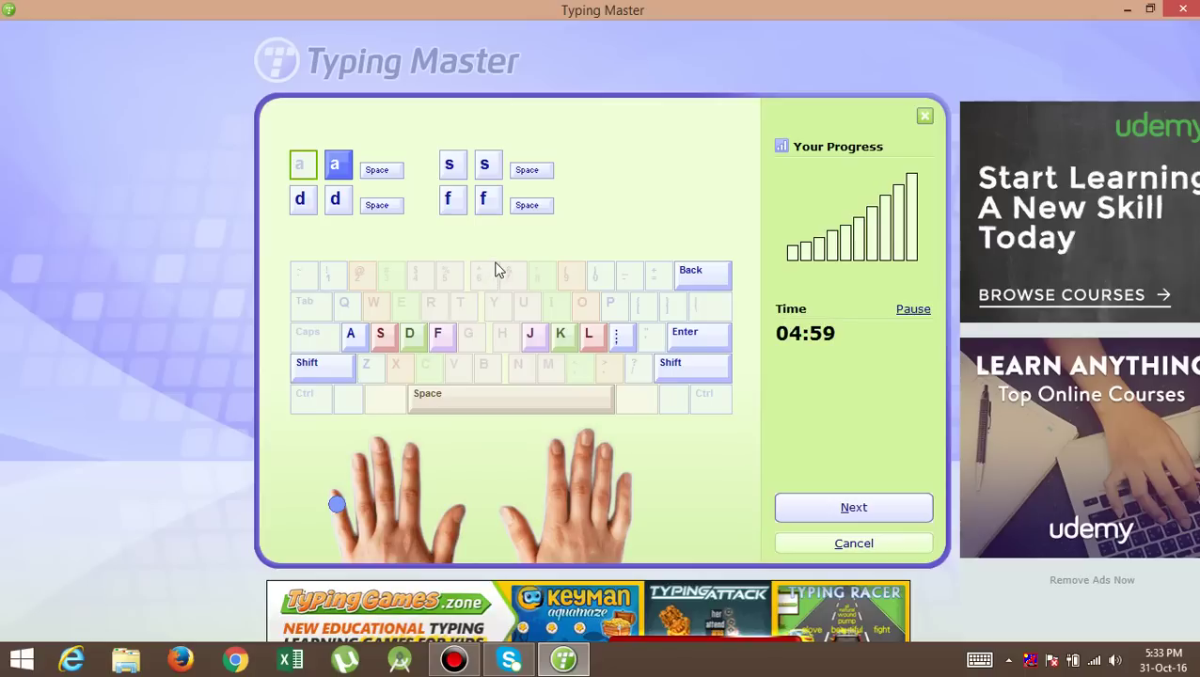
type("a ss")
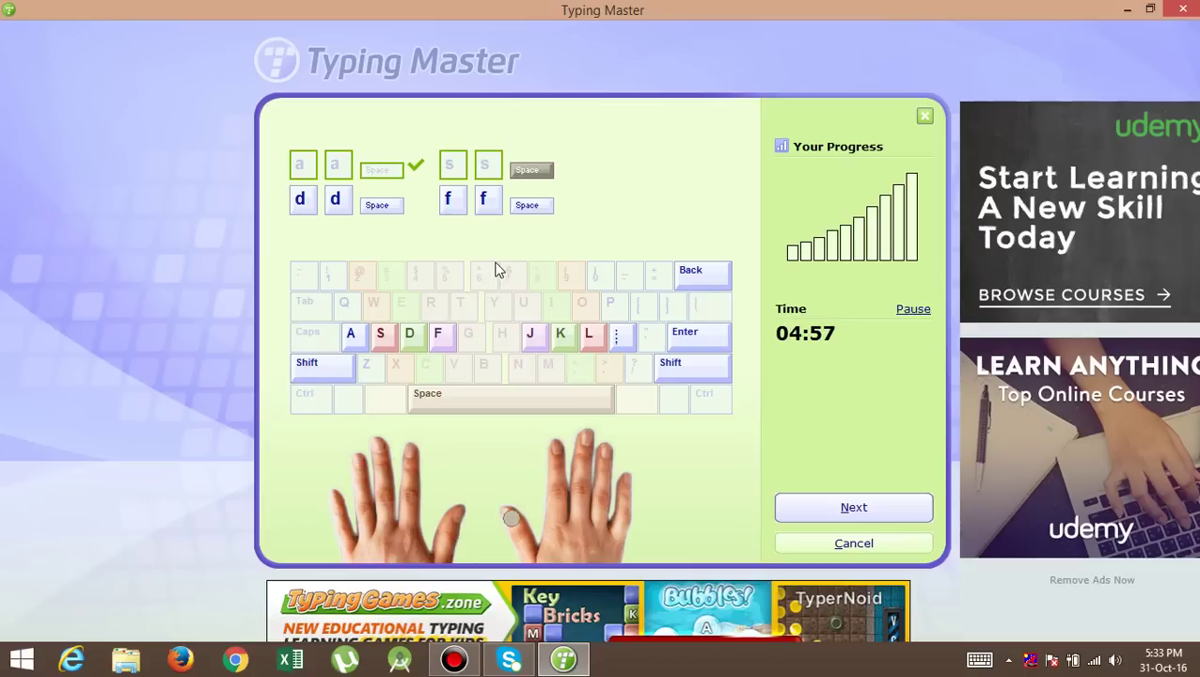
type(" dd f")
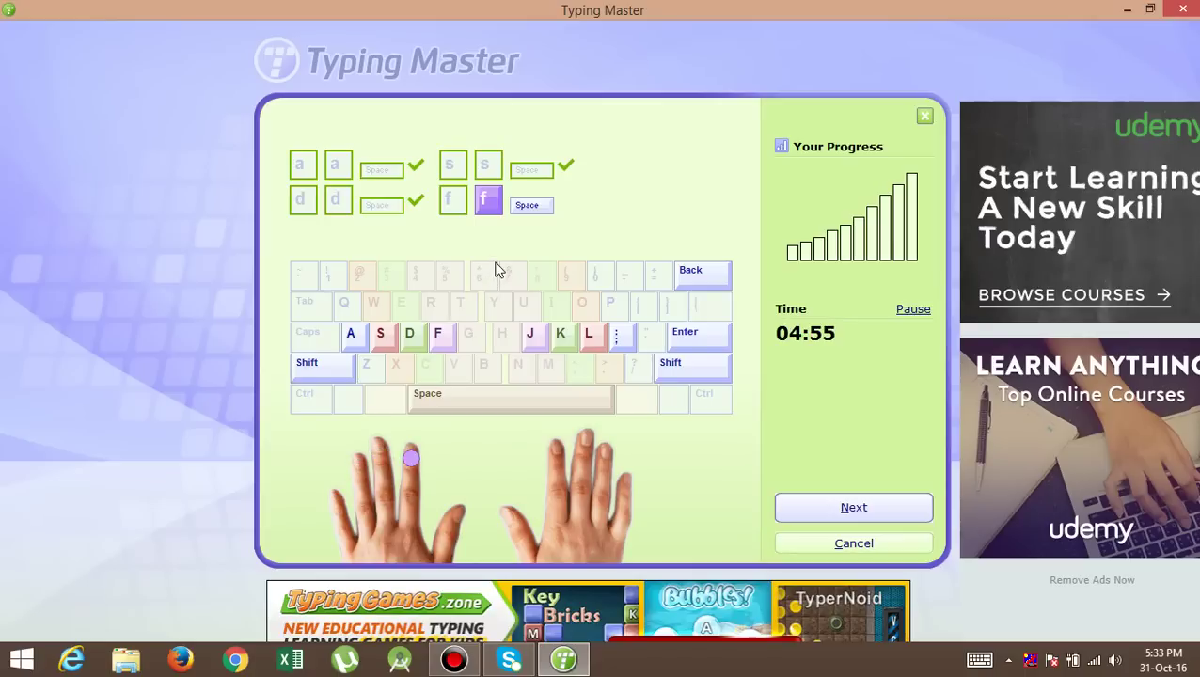
type("f")
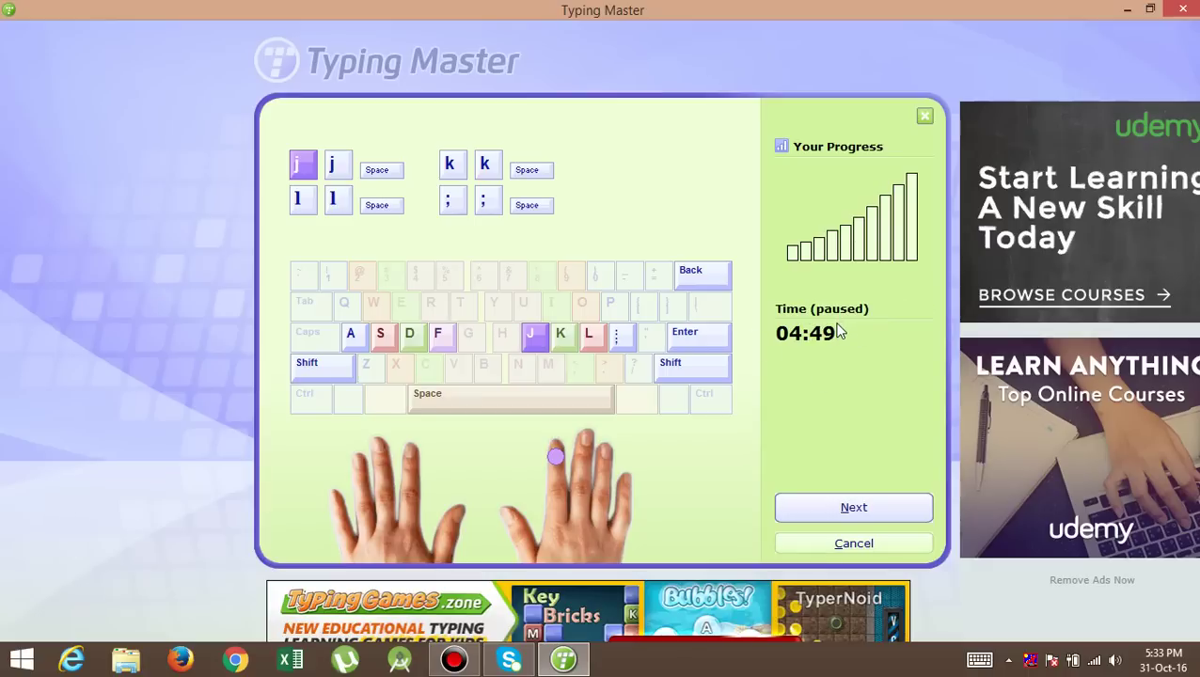
left_click(835, 511)
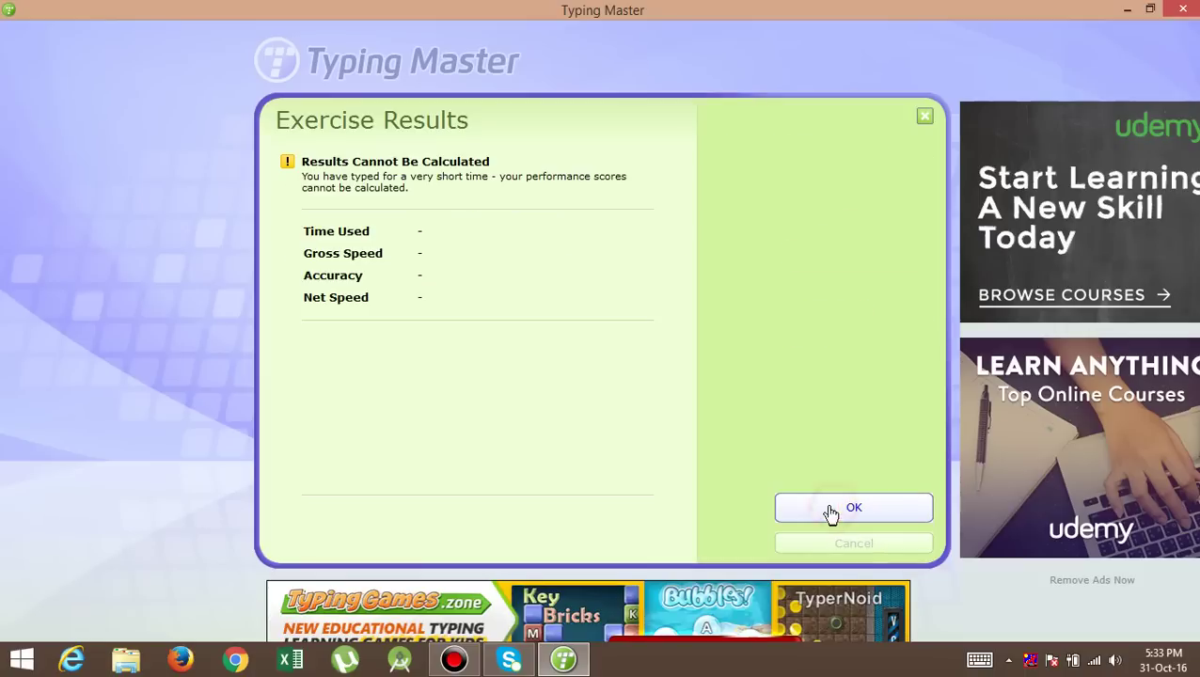
left_click(819, 508)
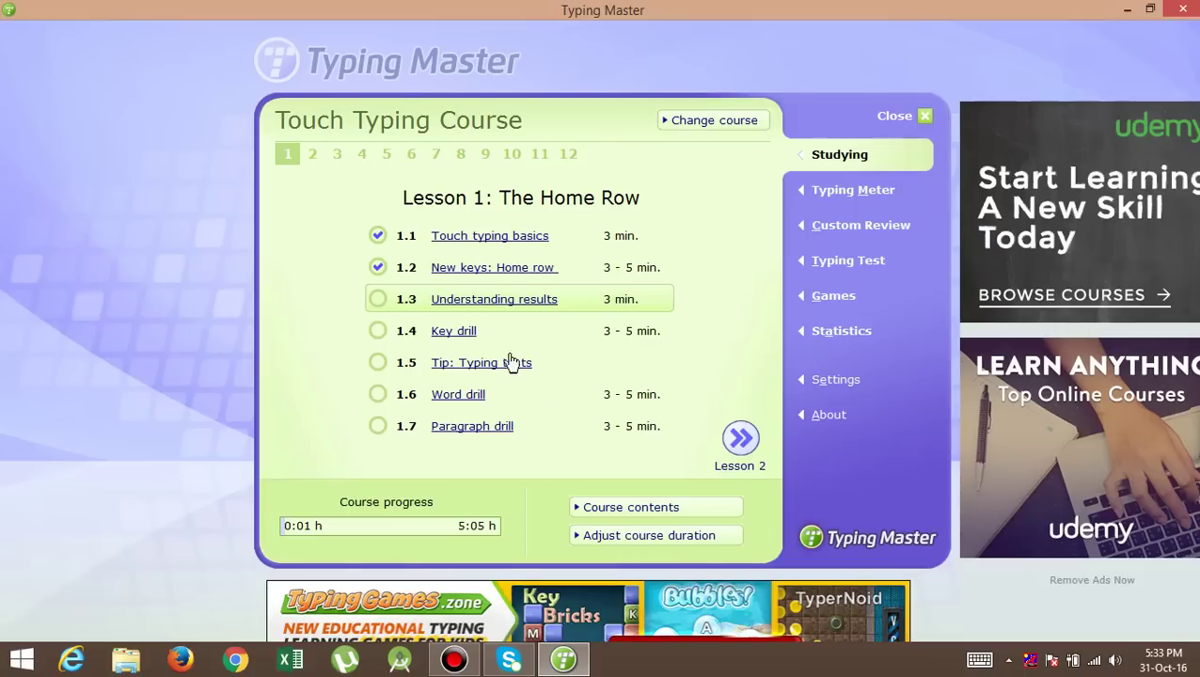
Step: Open exercise 1.3 Understanding results and page through all five information screens to complete it
left_click(484, 311)
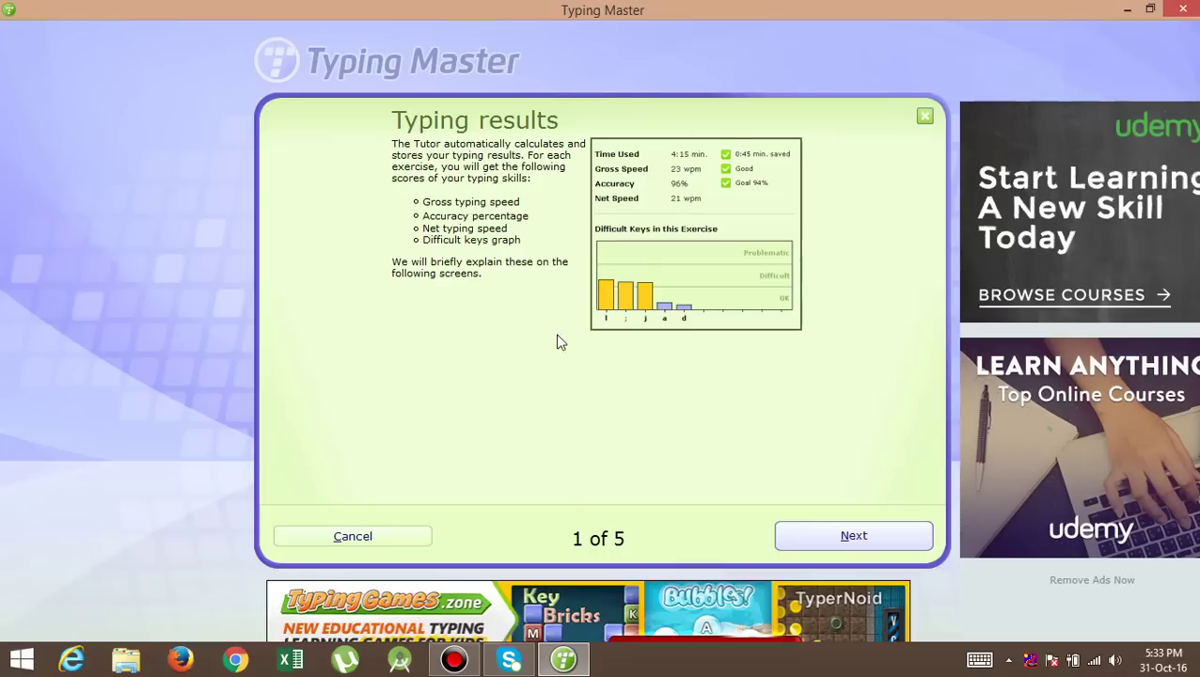
left_click(856, 538)
left_click(856, 538)
left_click(856, 538)
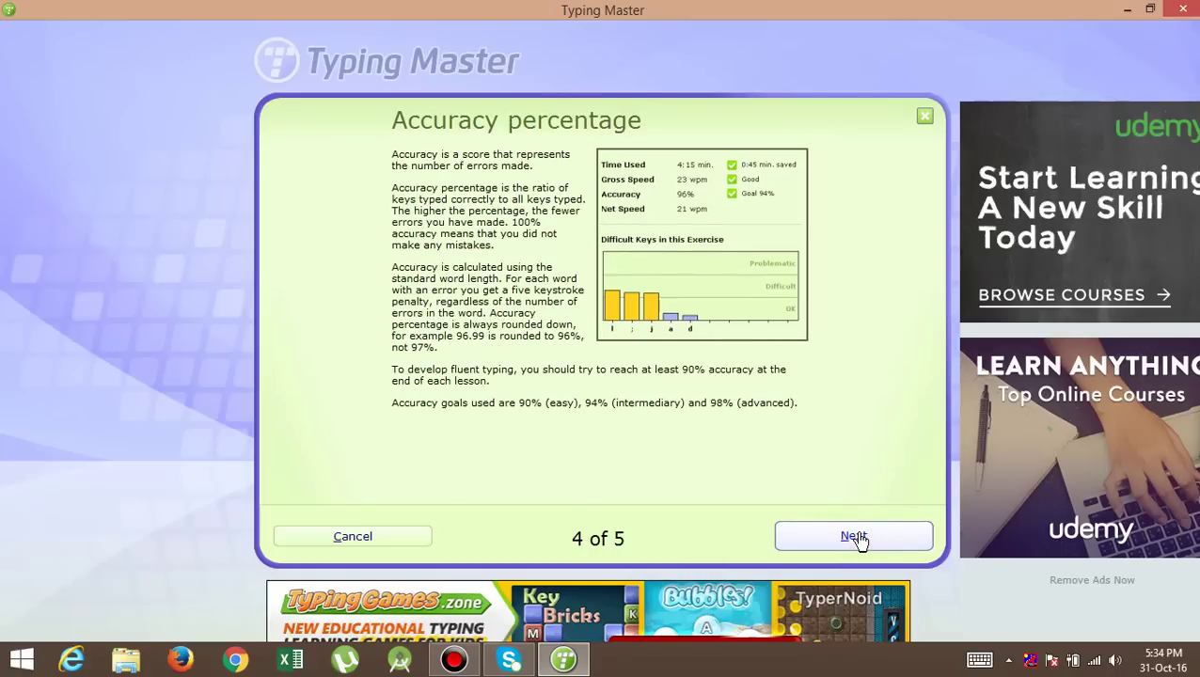
left_click(856, 538)
left_click(856, 538)
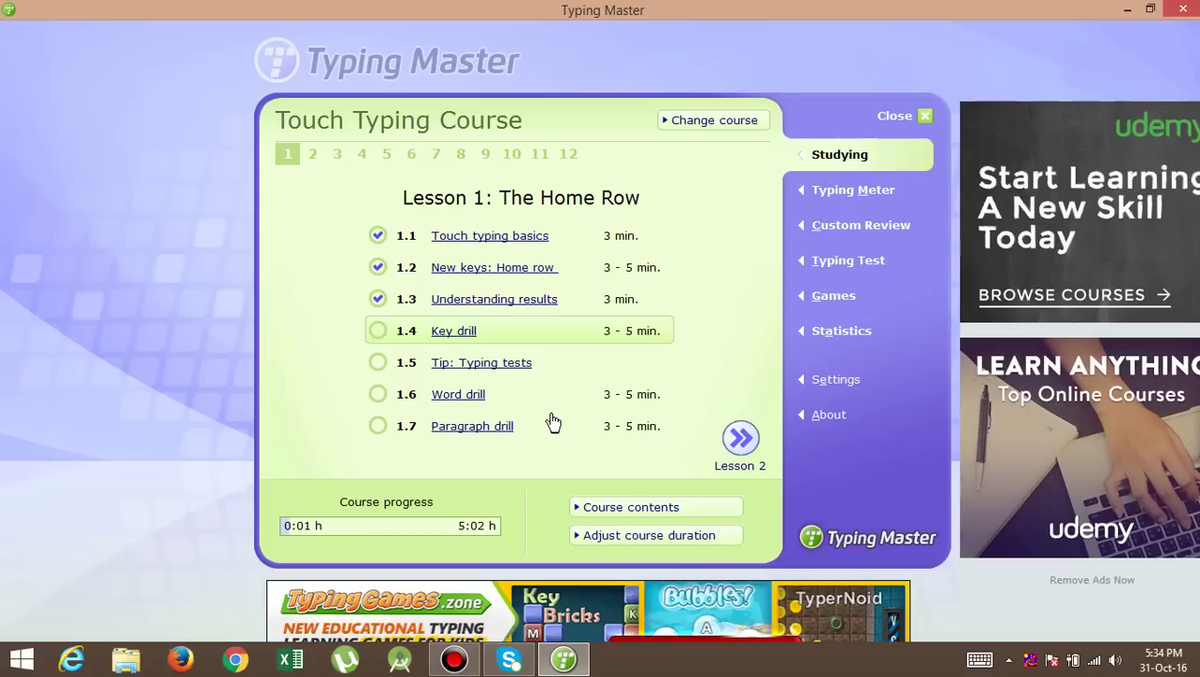
Step: Open the 1.4 Key drill, view its accuracy goal and key sequences, and return to the lesson without typing
left_click(452, 339)
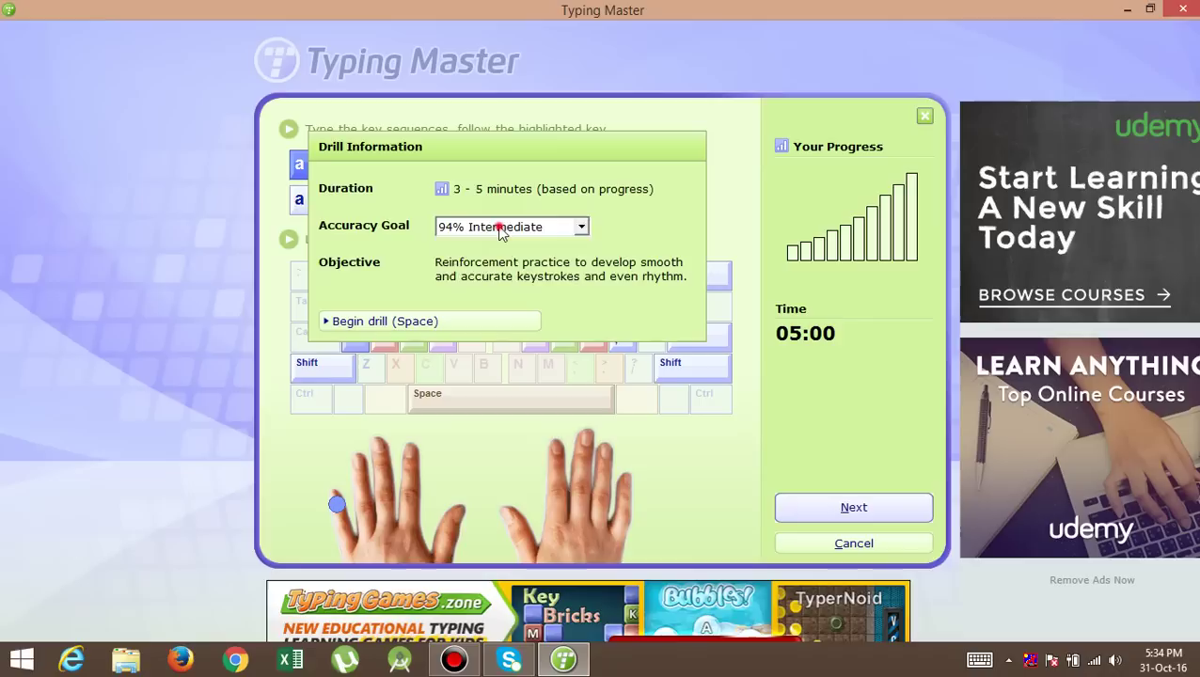
left_click(498, 228)
left_click(499, 230)
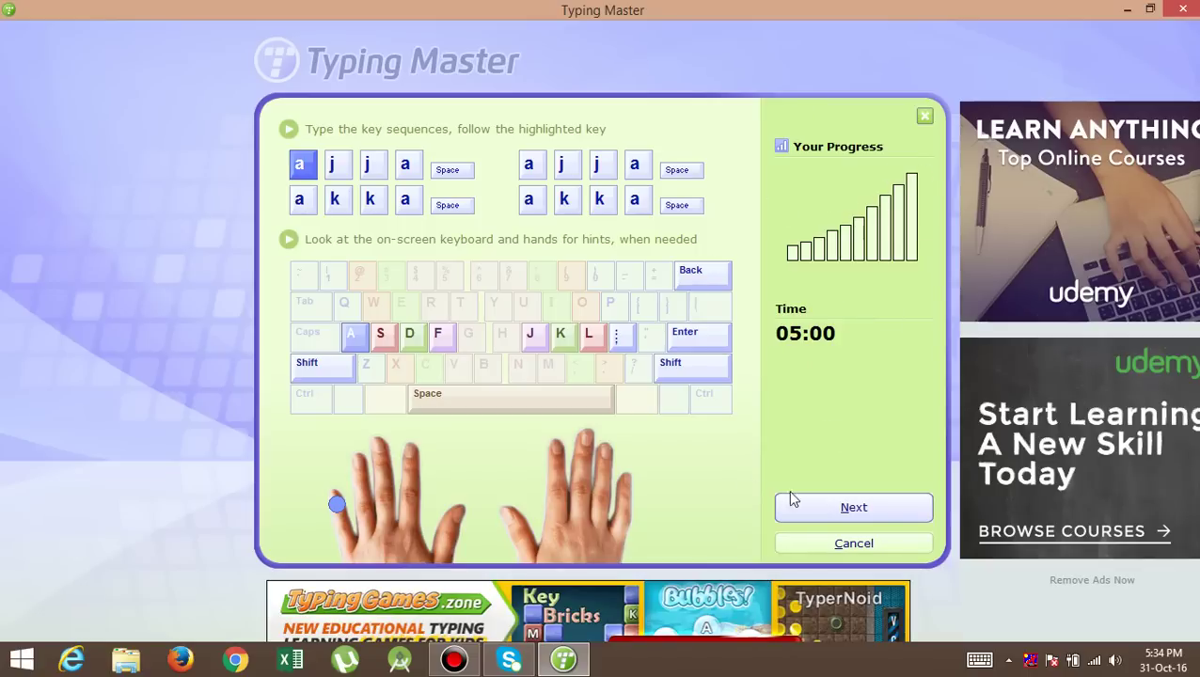
left_click(839, 511)
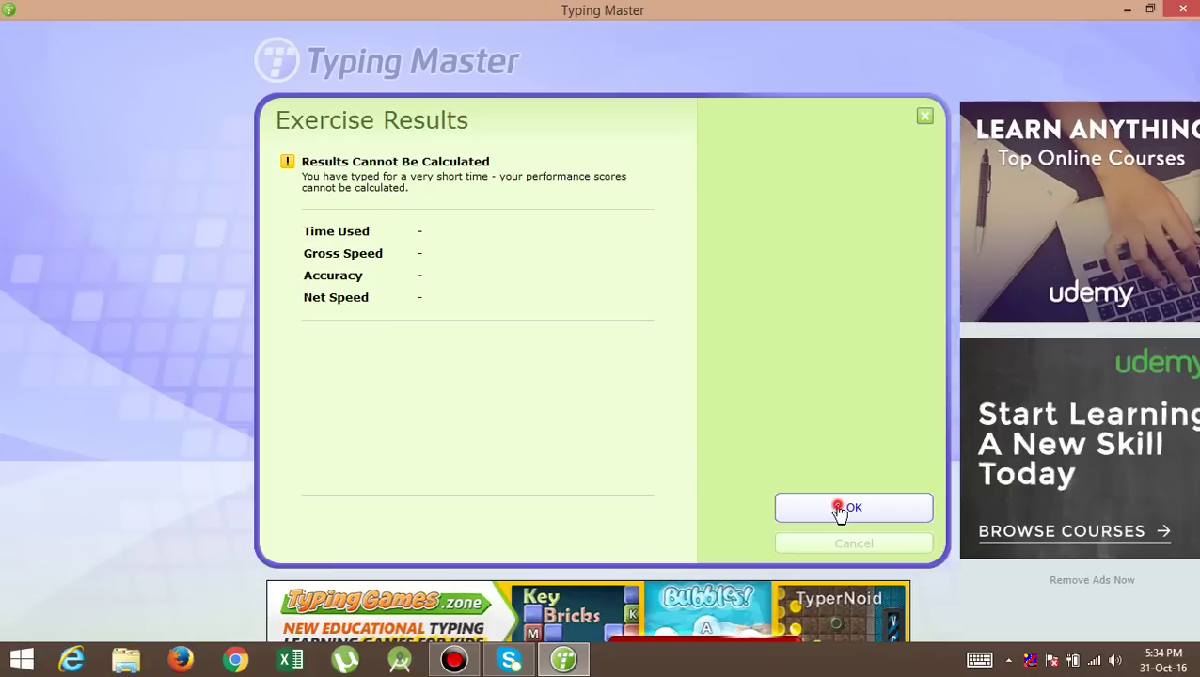
left_click(840, 511)
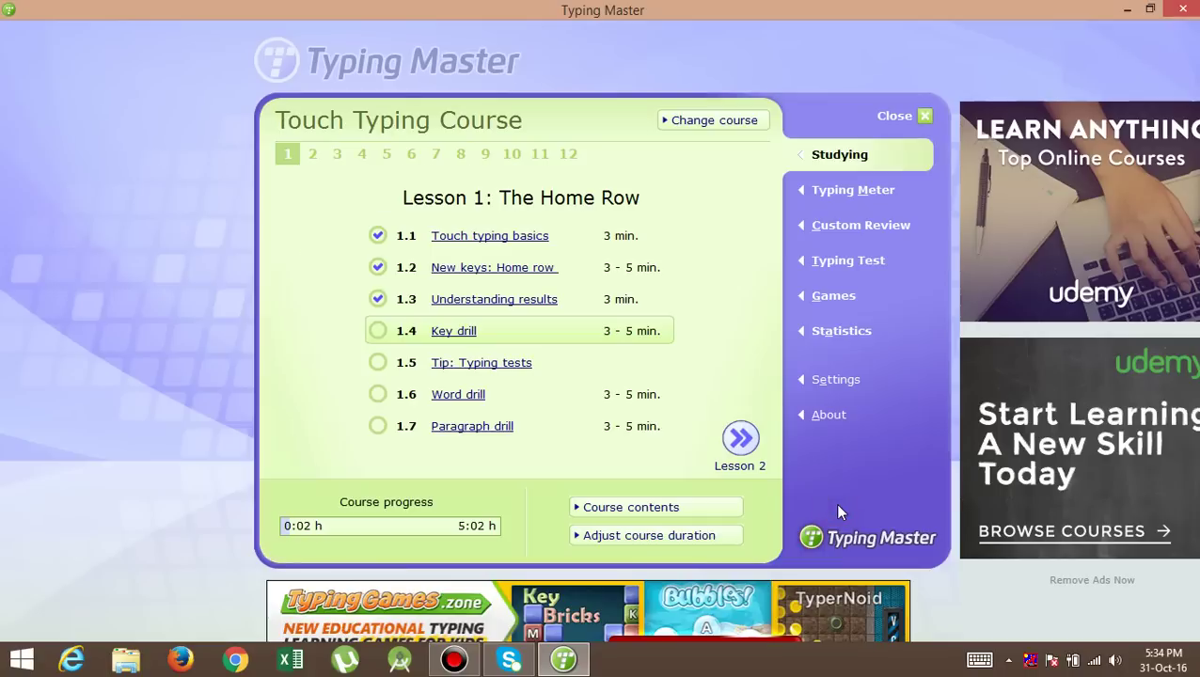
Step: Begin the 1.6 Word drill, type "as as as", then end the drill and return to the lesson
left_click(468, 396)
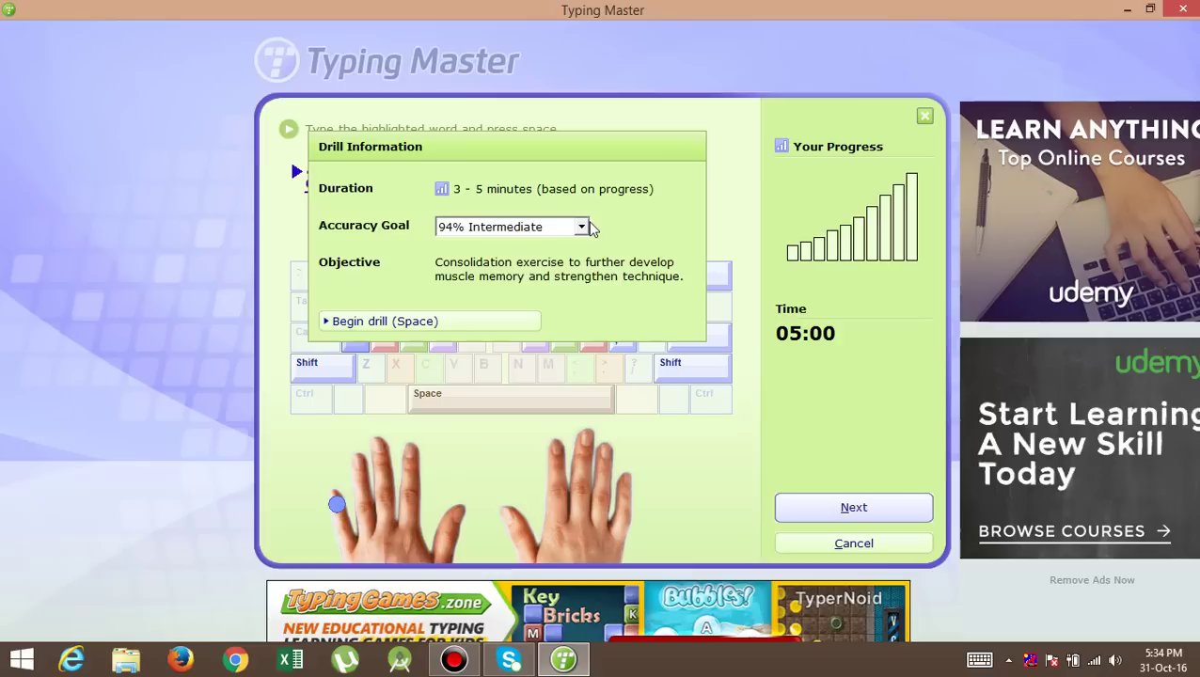
left_click(363, 323)
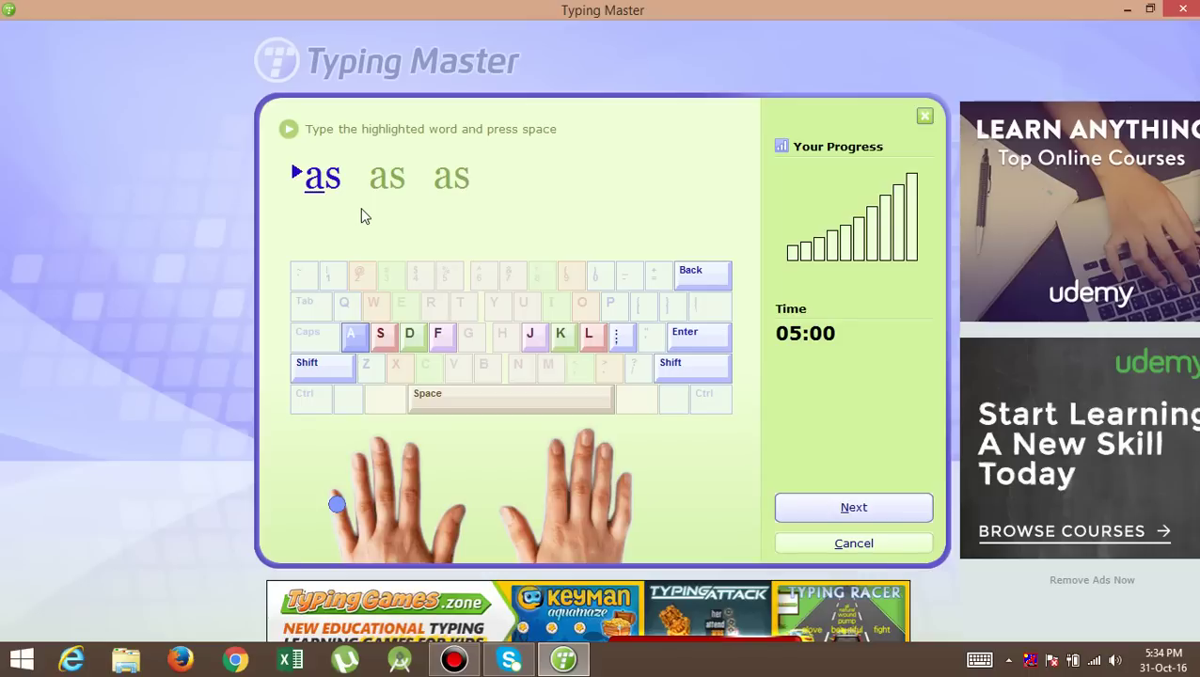
type("as as")
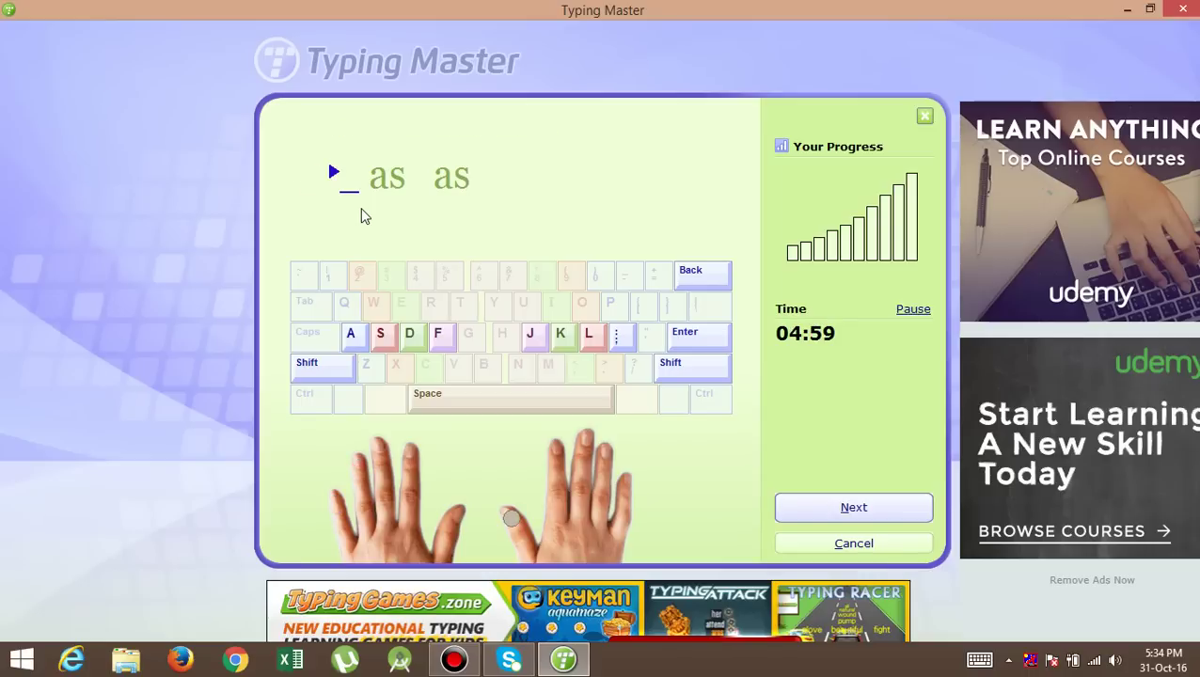
type(" as")
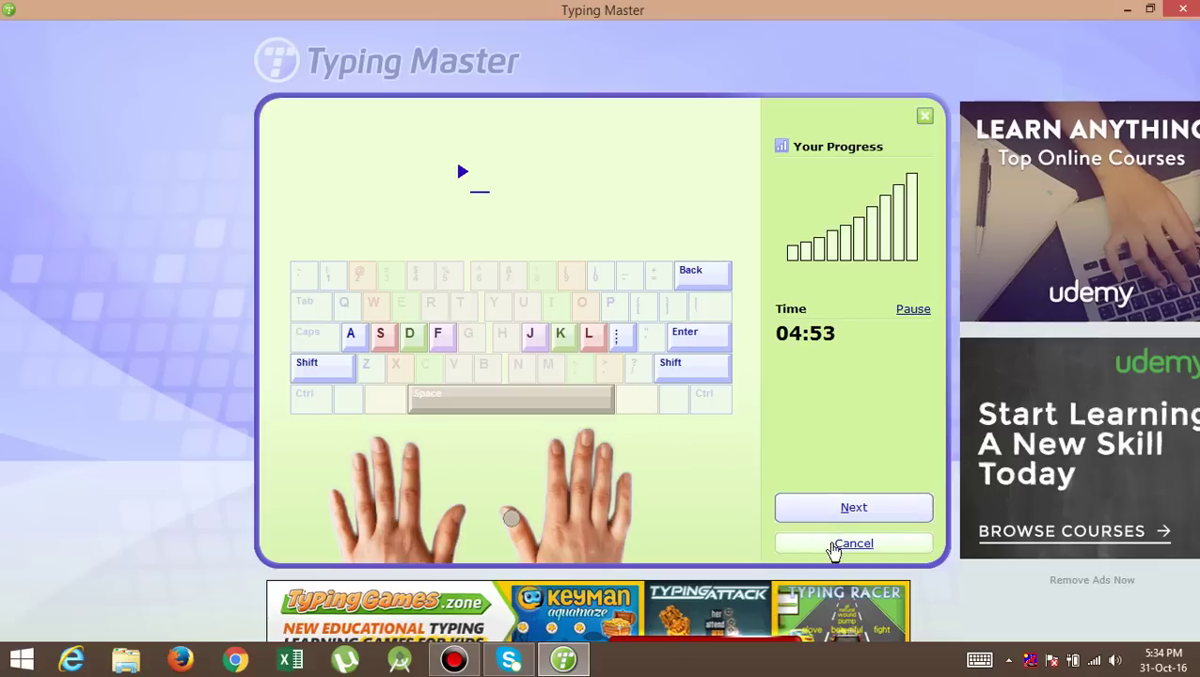
left_click(840, 508)
left_click(862, 513)
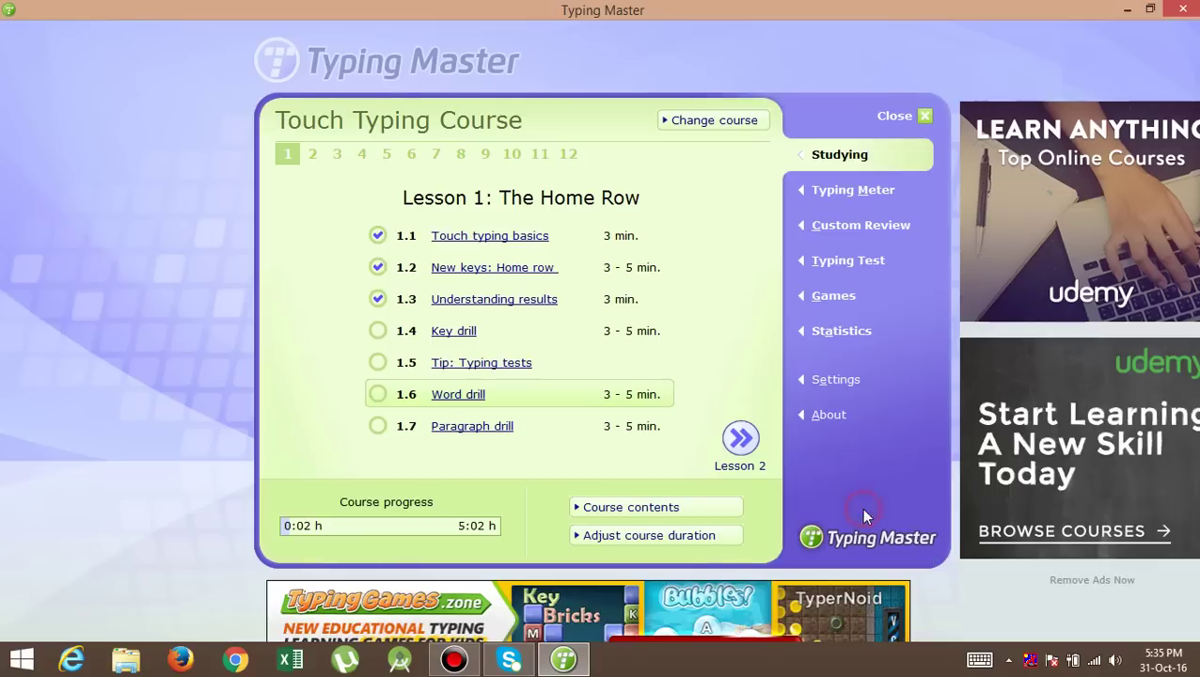
Step: Open the 1.7 Paragraph drill, pass its Backspace and Enter information, and begin the drill at the 94% Intermediate accuracy goal
left_click(461, 434)
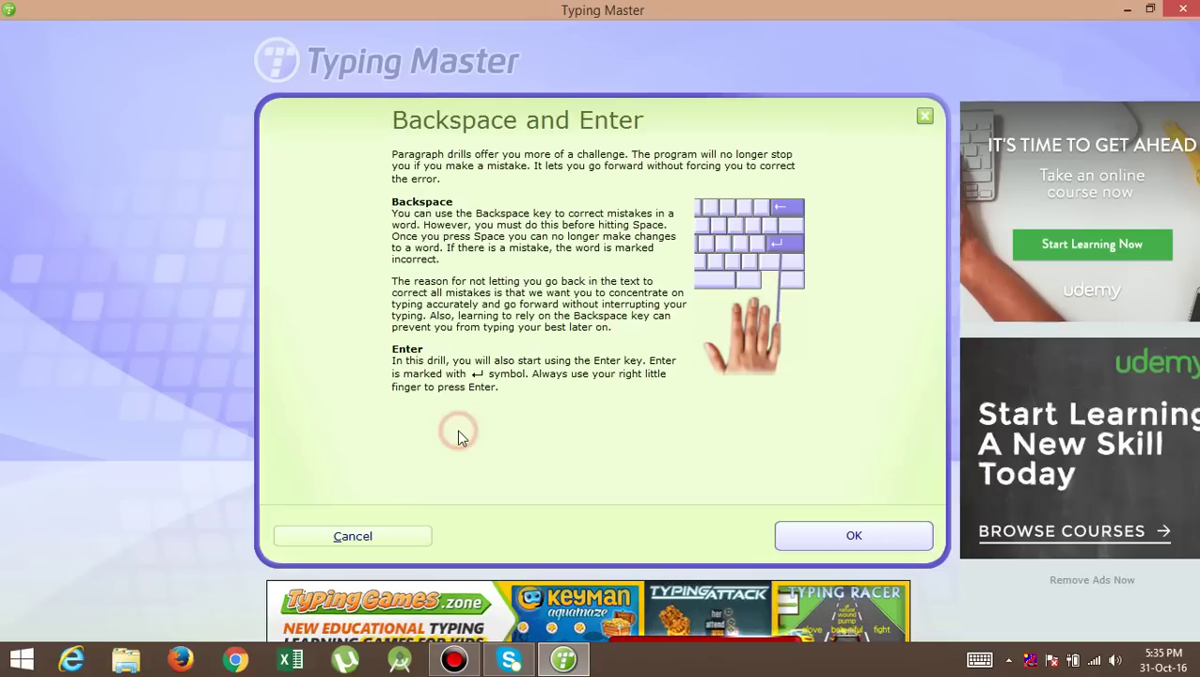
left_click(811, 542)
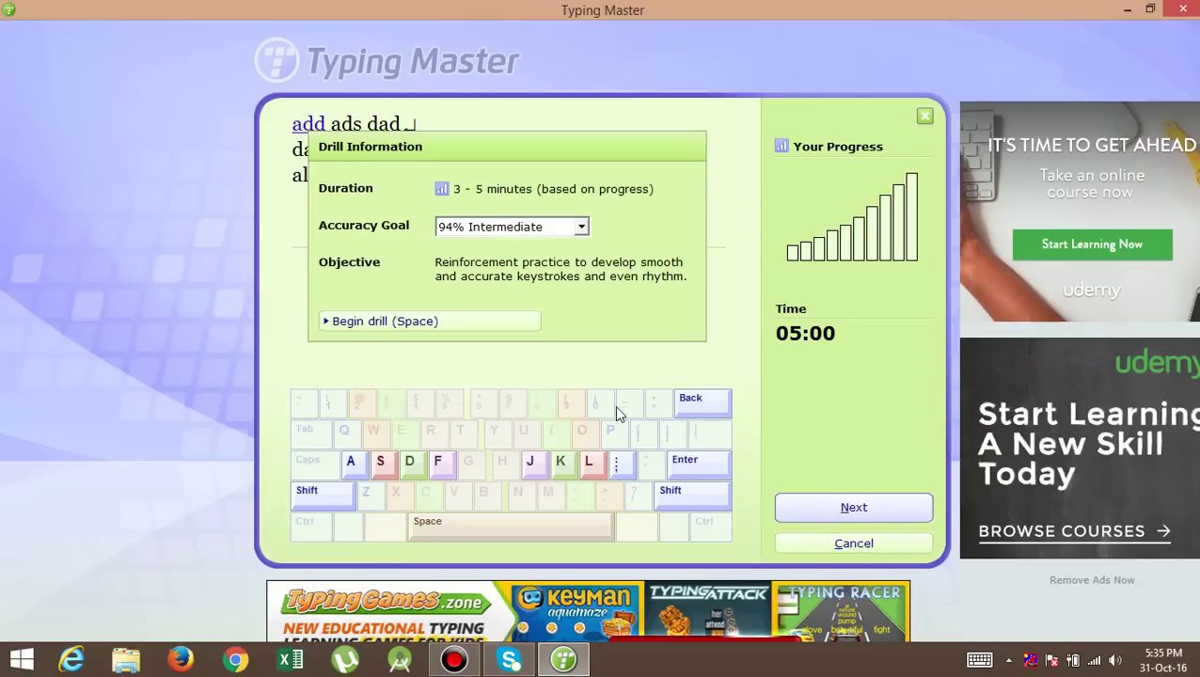
left_click(550, 333)
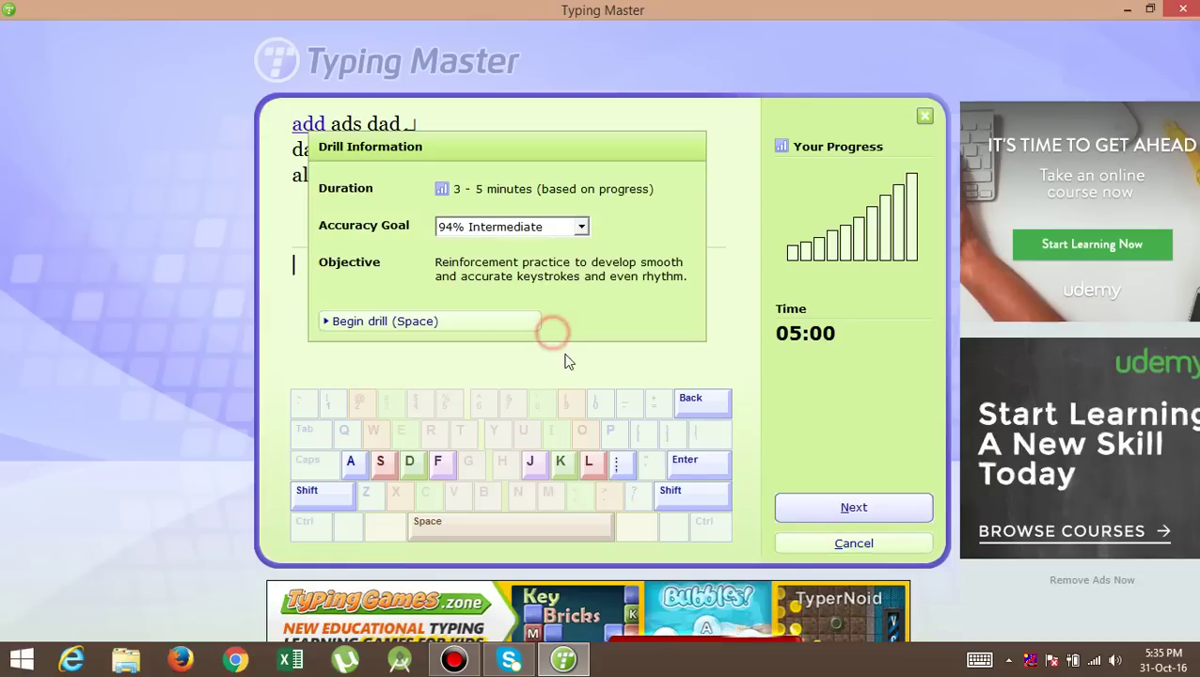
left_click(799, 513)
Step: Complete the paragraph drill's first line, "add ads dad", with its line break, then end the drill and dismiss its results
type("a")
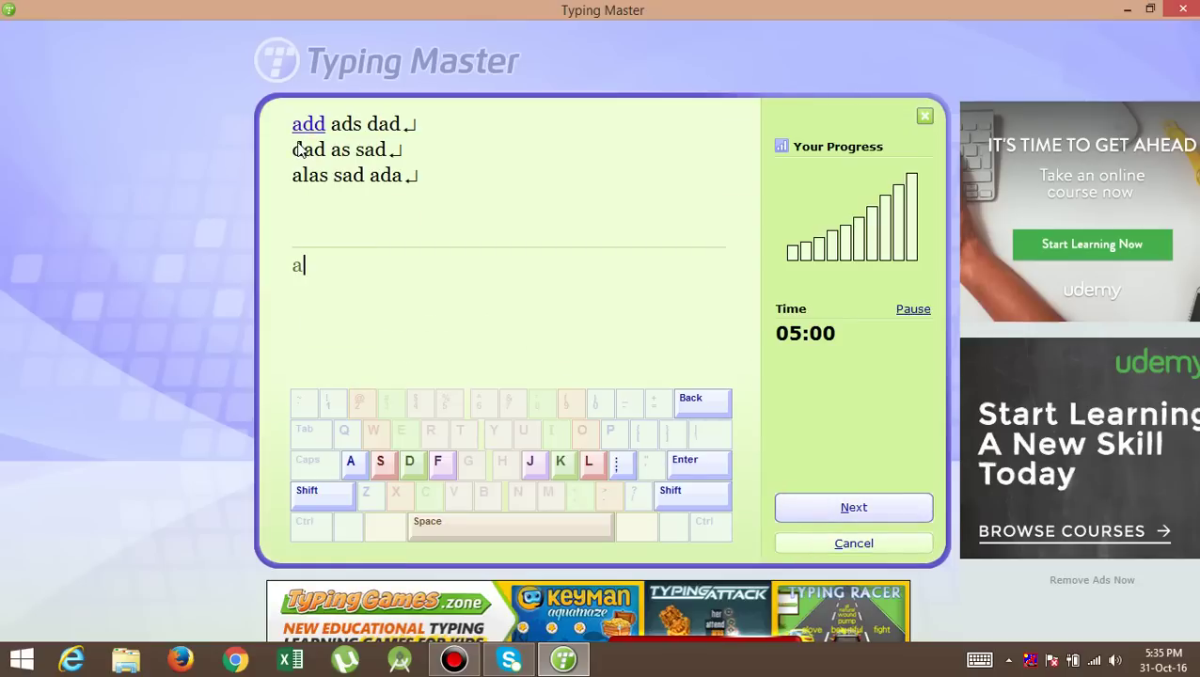
type("dd ads dad")
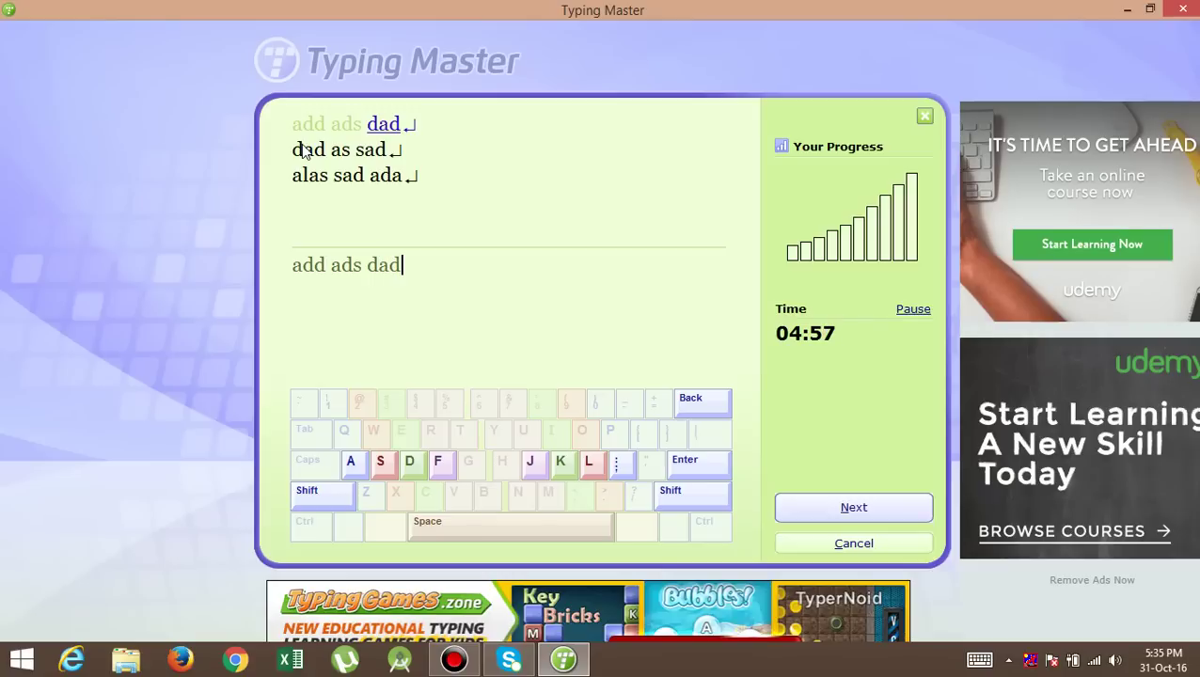
key("Return")
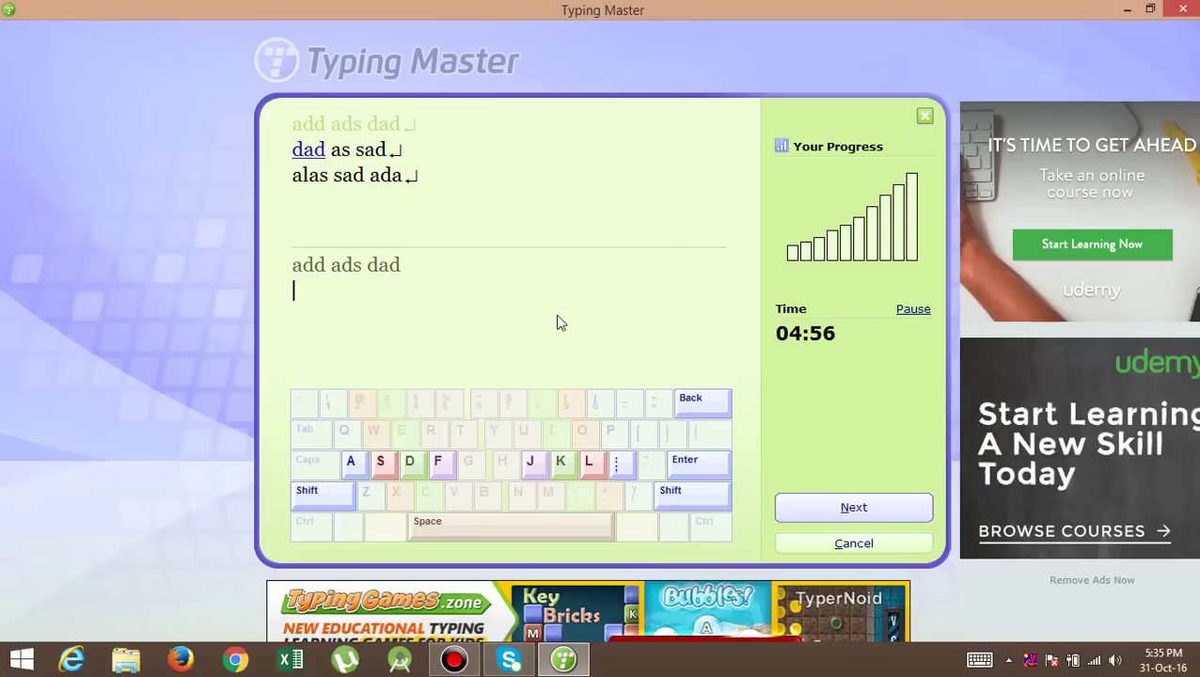
left_click(835, 507)
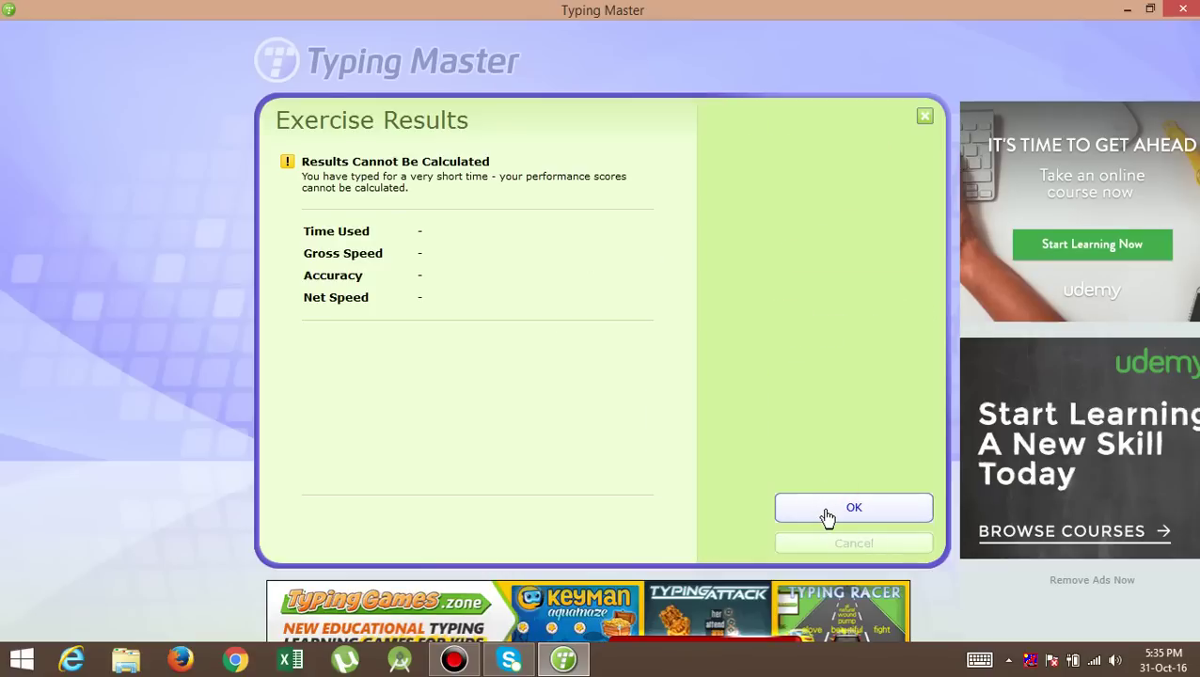
left_click(825, 513)
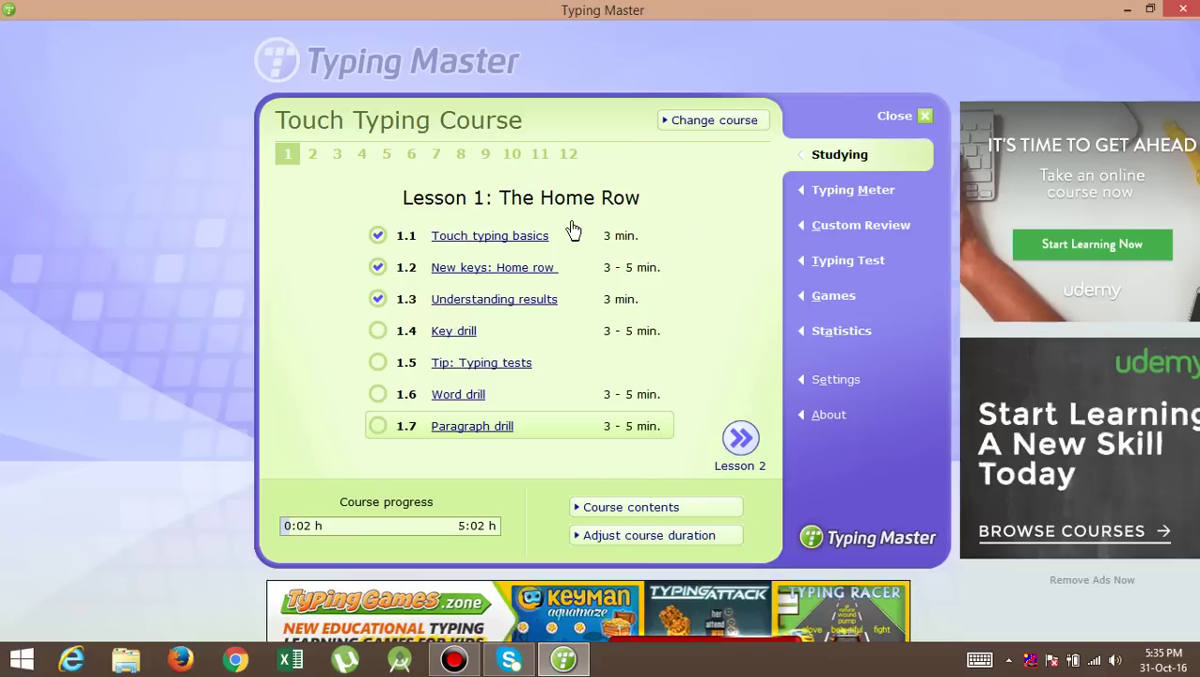
Step: Browse the exercise lists of the Touch Typing Course from Lesson 2 through Lesson 12
left_click(740, 440)
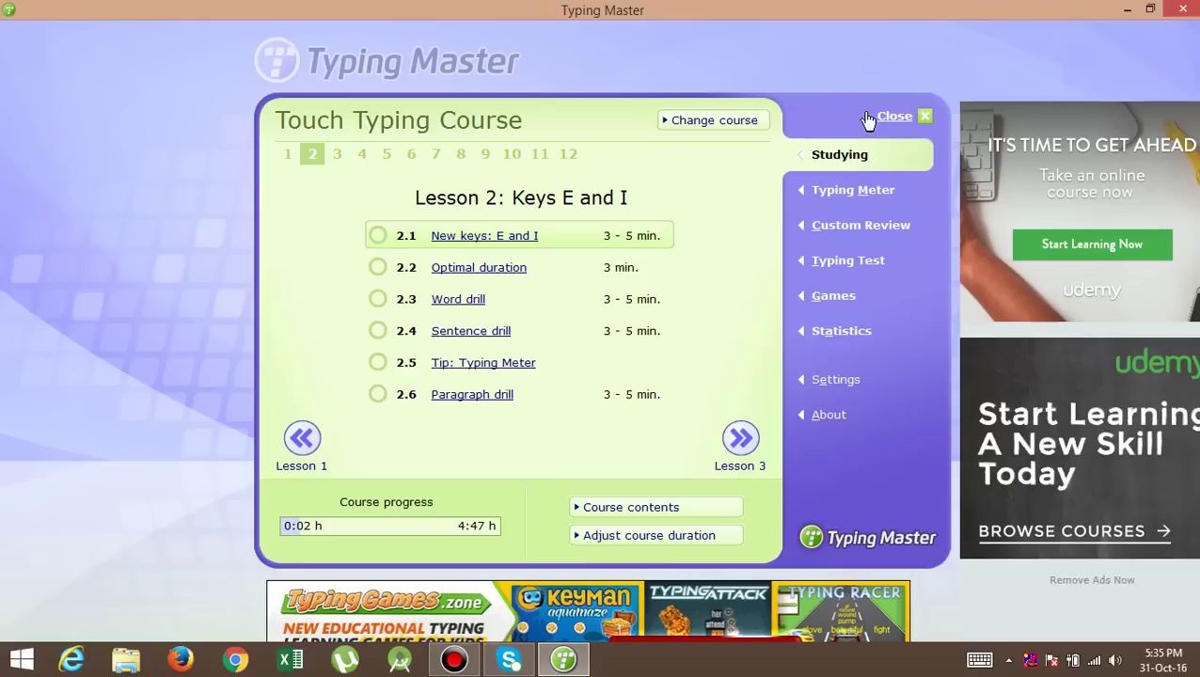
left_click(337, 156)
left_click(362, 156)
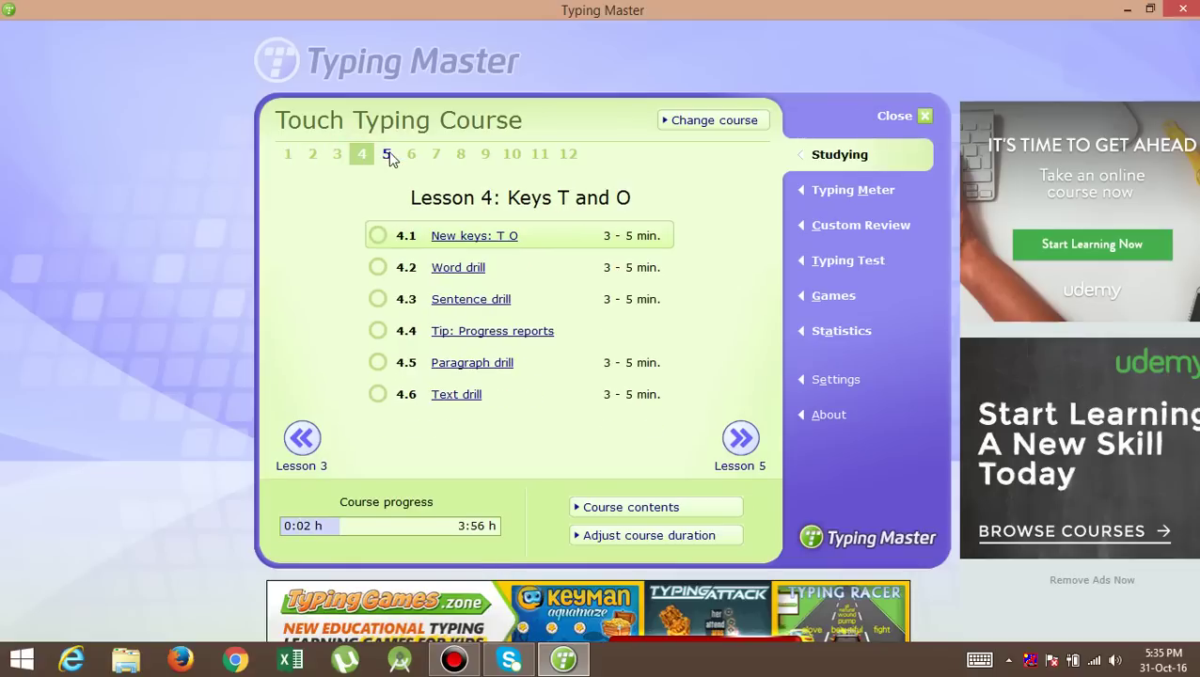
left_click(388, 156)
left_click(411, 155)
left_click(439, 155)
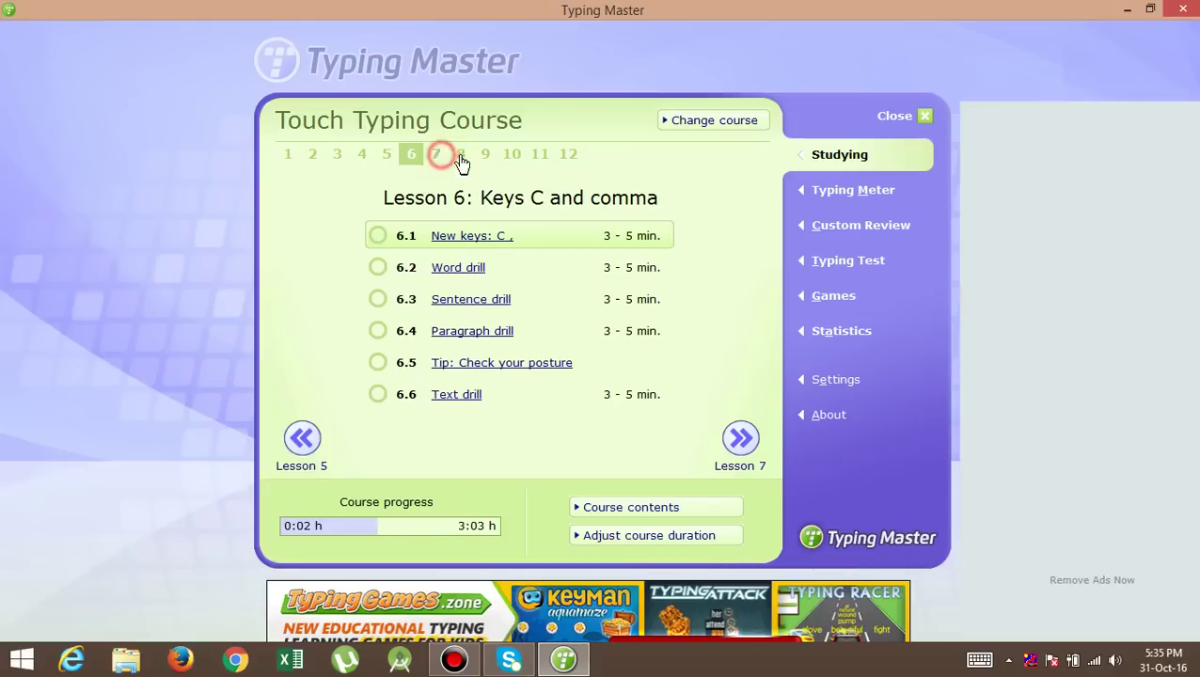
left_click(461, 155)
left_click(485, 155)
left_click(511, 155)
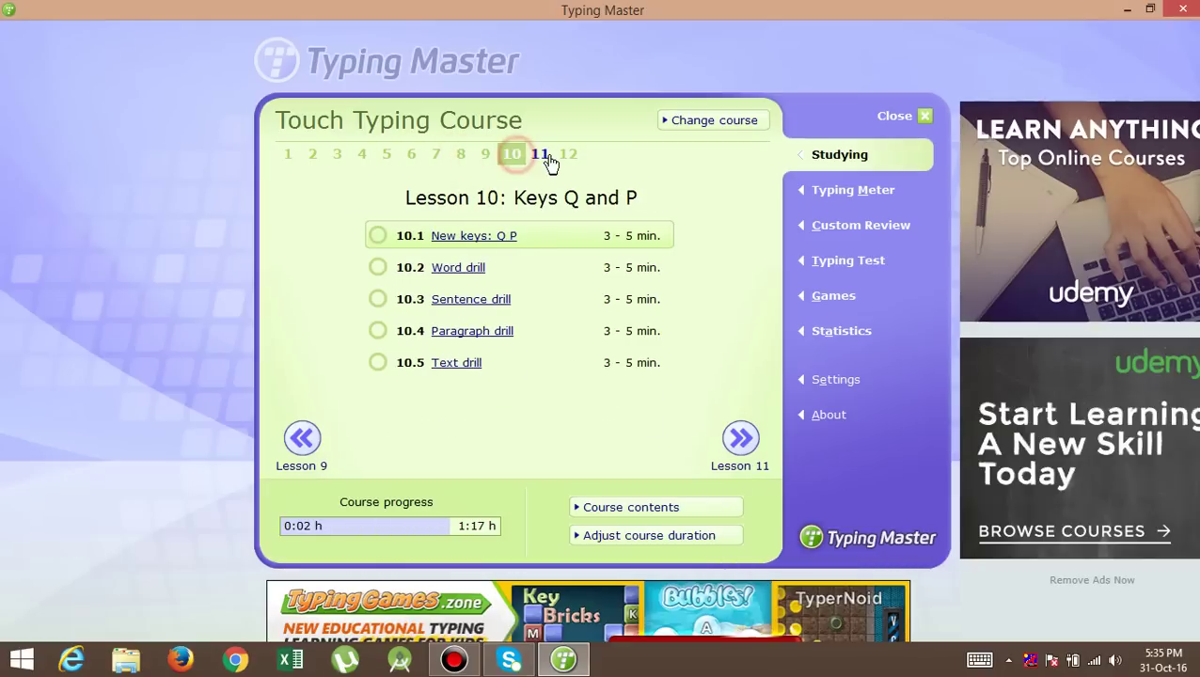
left_click(542, 156)
left_click(570, 156)
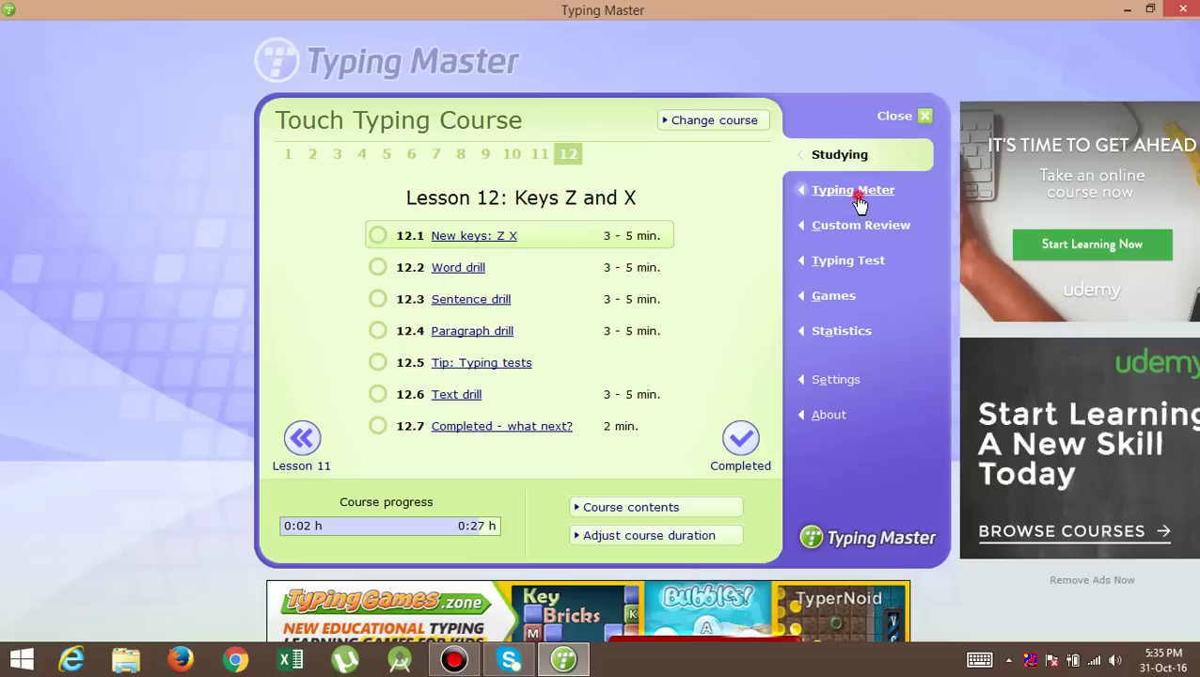
Step: Launch the Typing Meter with its current settings, then view the Custom Review options and return to the course lessons
left_click(856, 194)
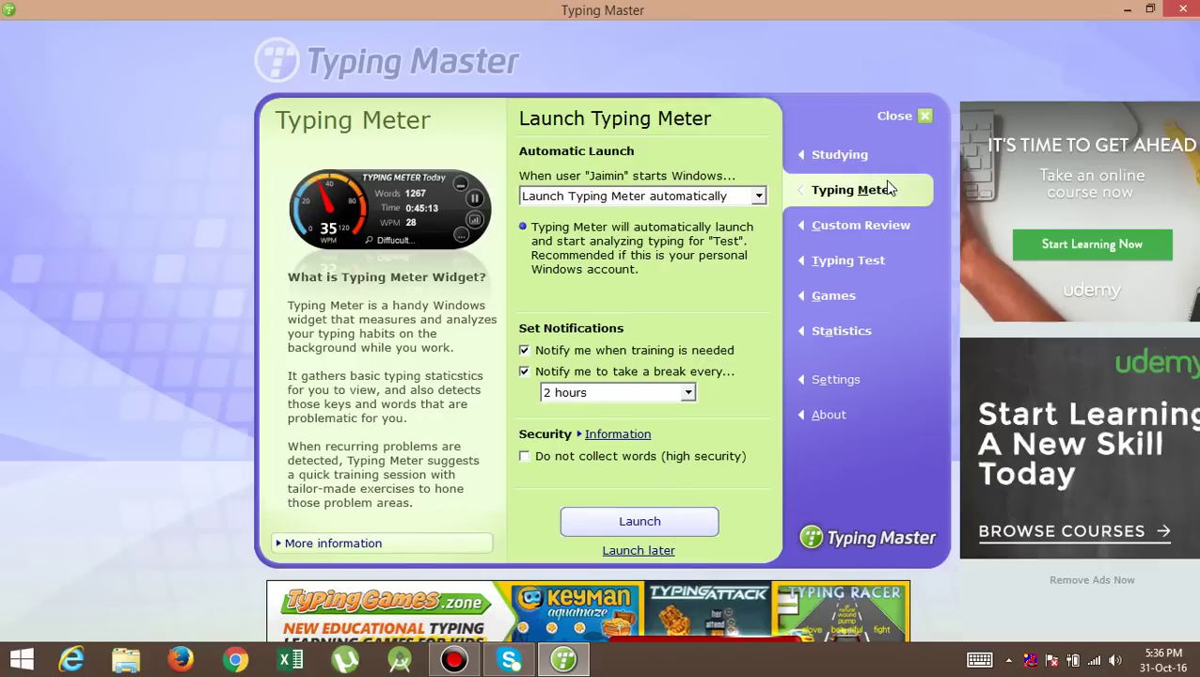
left_click(664, 532)
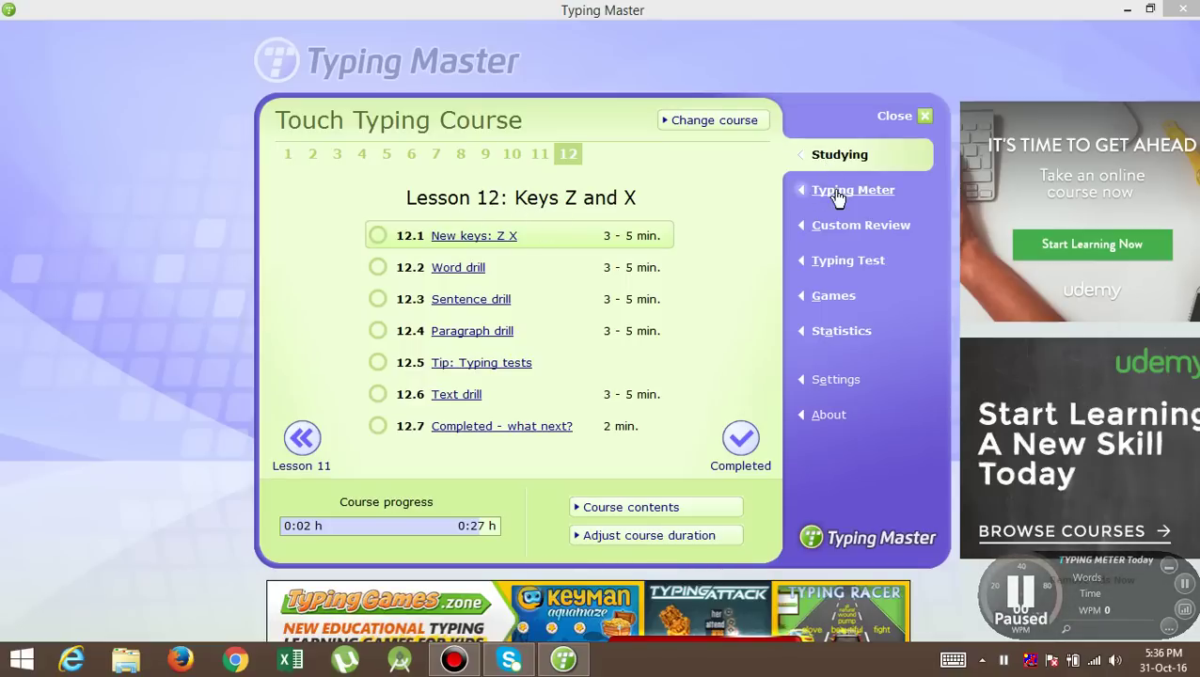
left_click(852, 228)
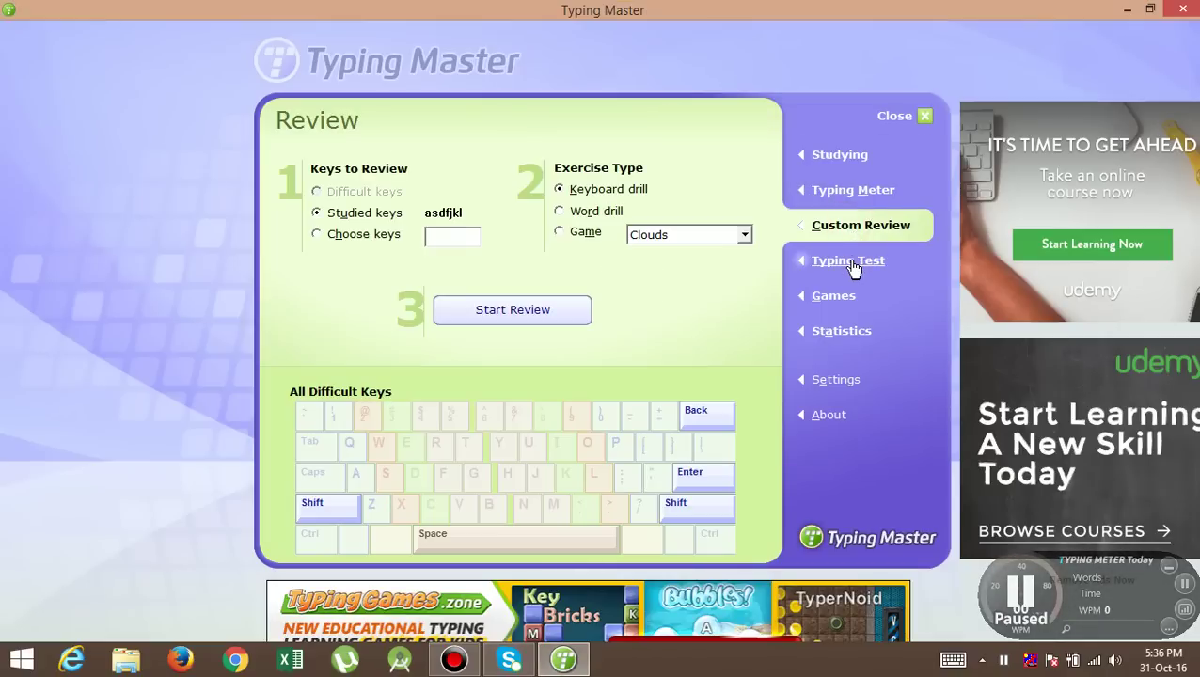
left_click(840, 158)
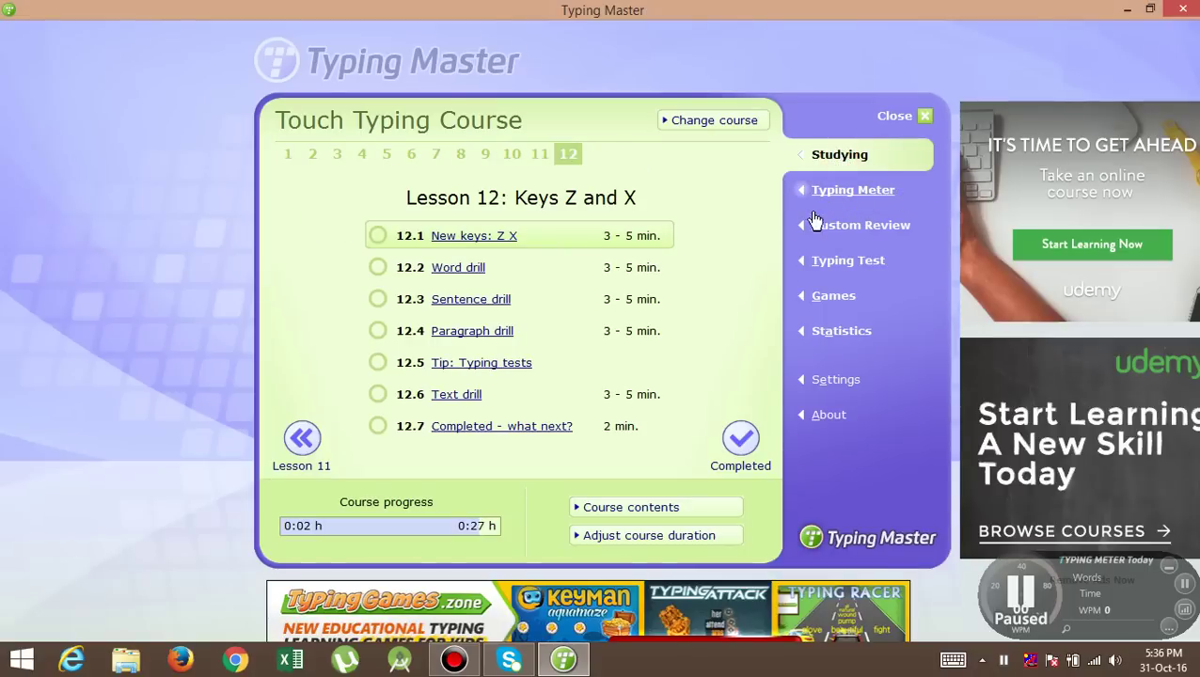
Step: Set the typing test duration to 2 min., start the test with the Aesop's fables text, and cancel it without typing
left_click(846, 267)
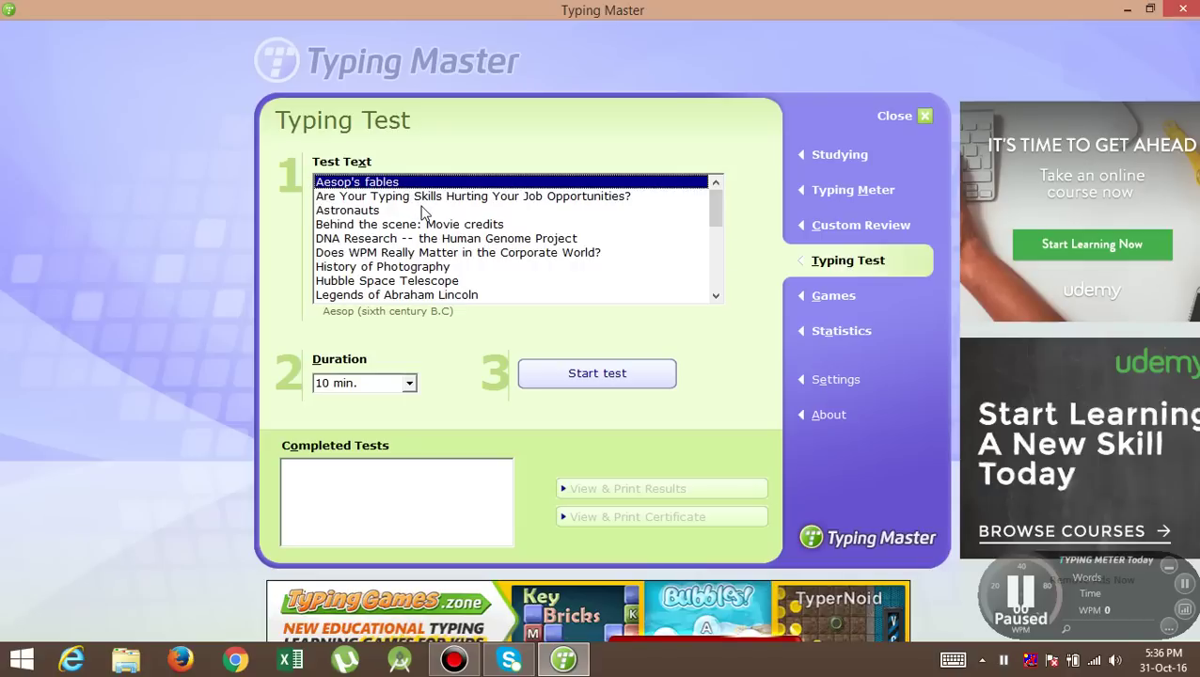
left_click(375, 383)
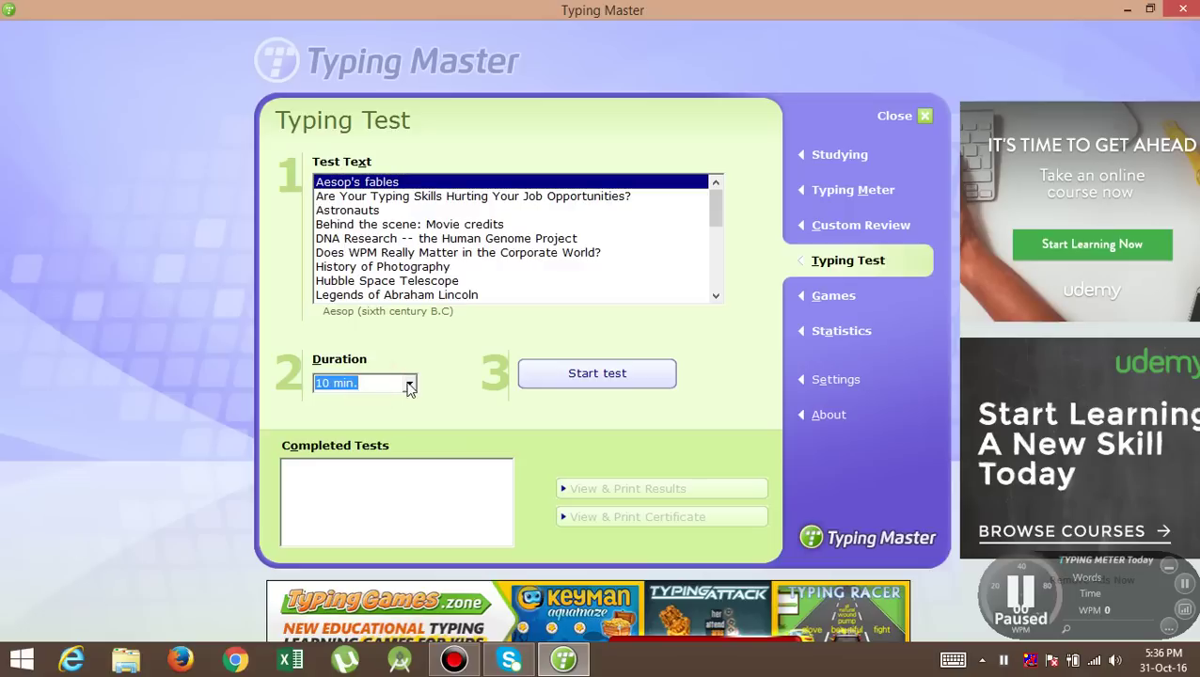
left_click(409, 383)
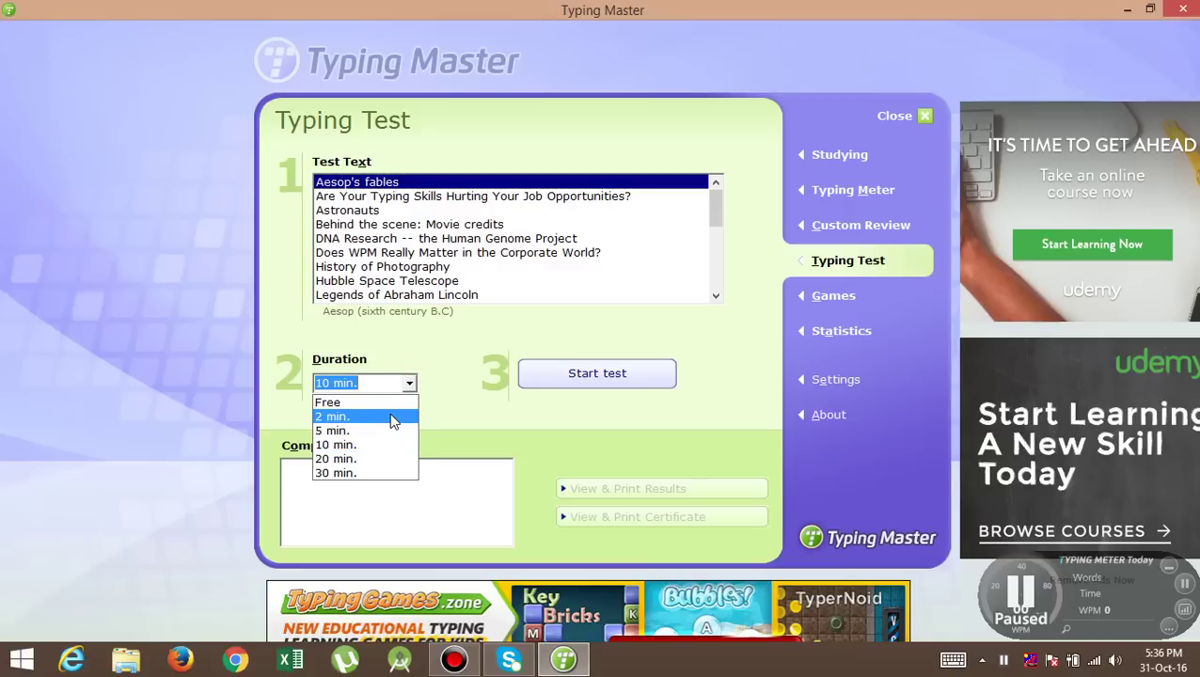
left_click(391, 417)
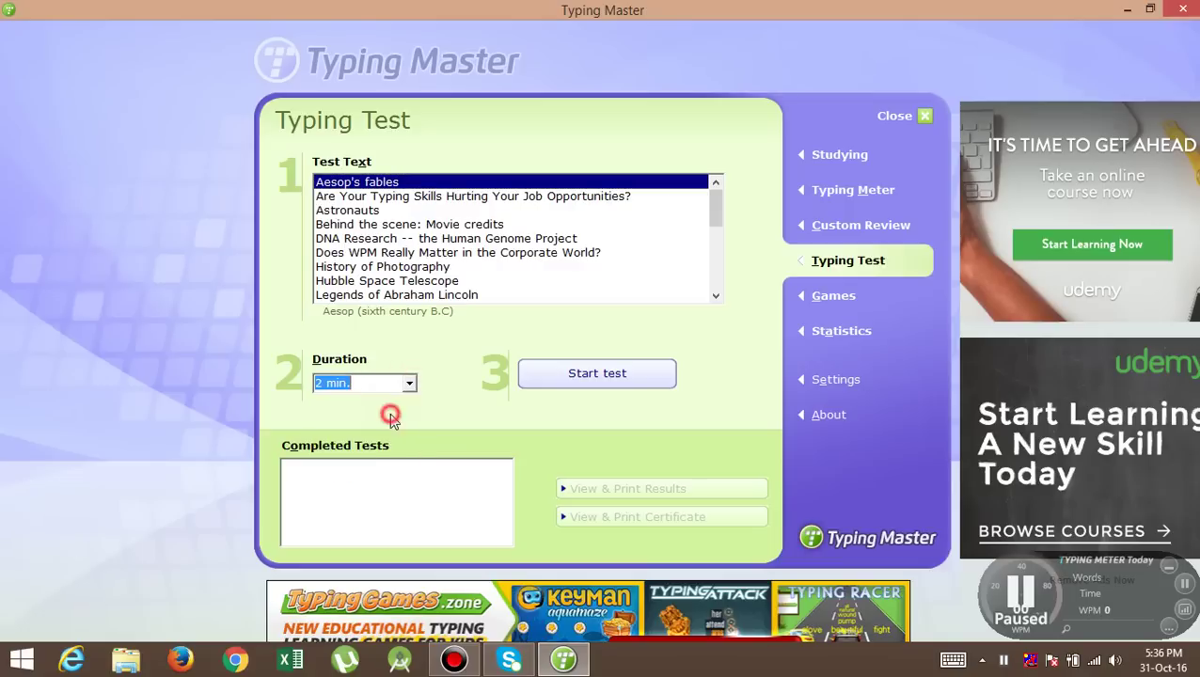
left_click(584, 377)
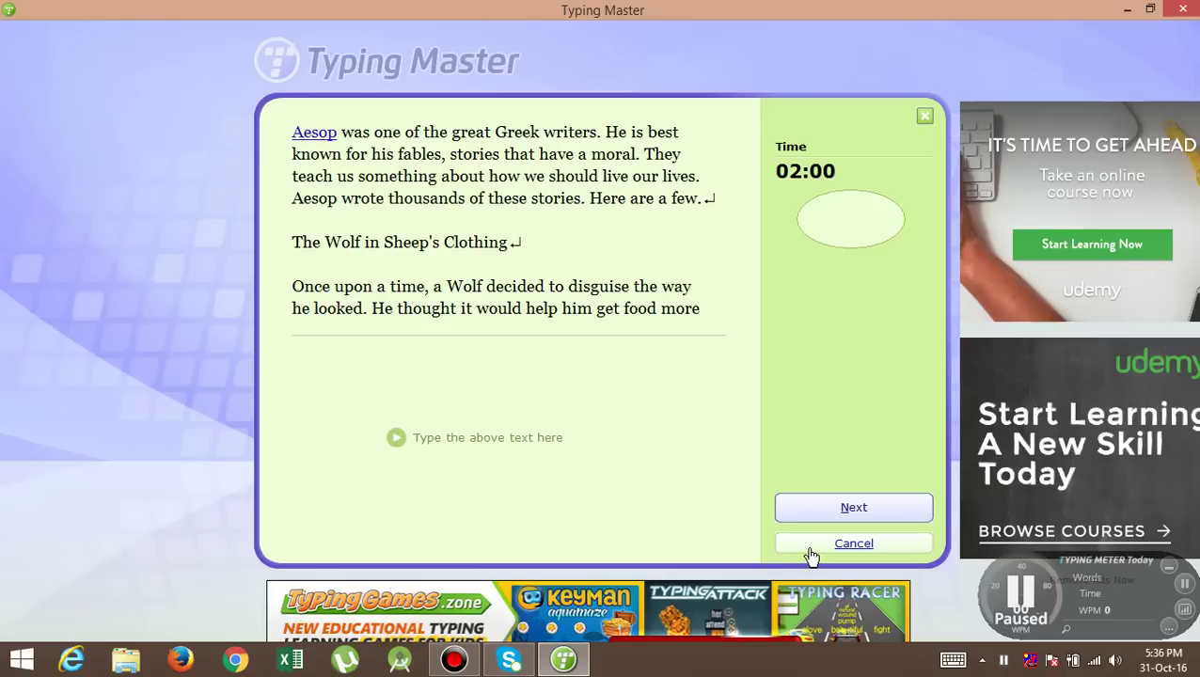
left_click(811, 556)
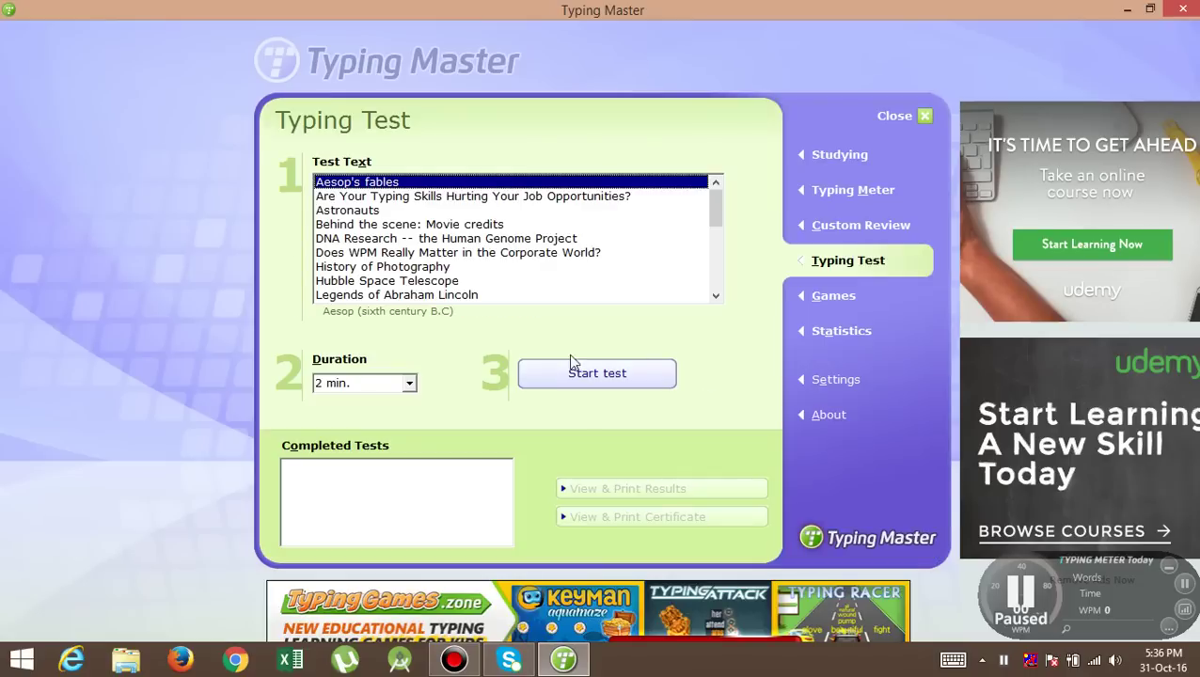
Step: Start the Bubbles game with the a-z letter set, burst bubbles with the letters m and s, and cancel the game
left_click(837, 297)
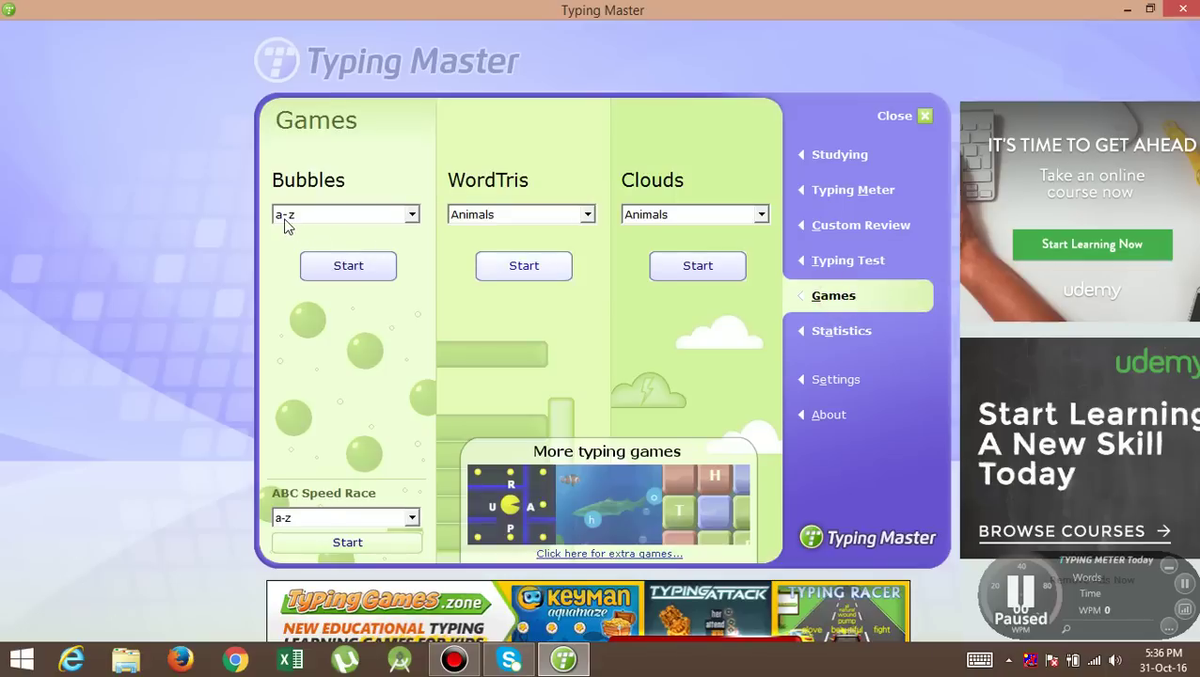
left_click(350, 265)
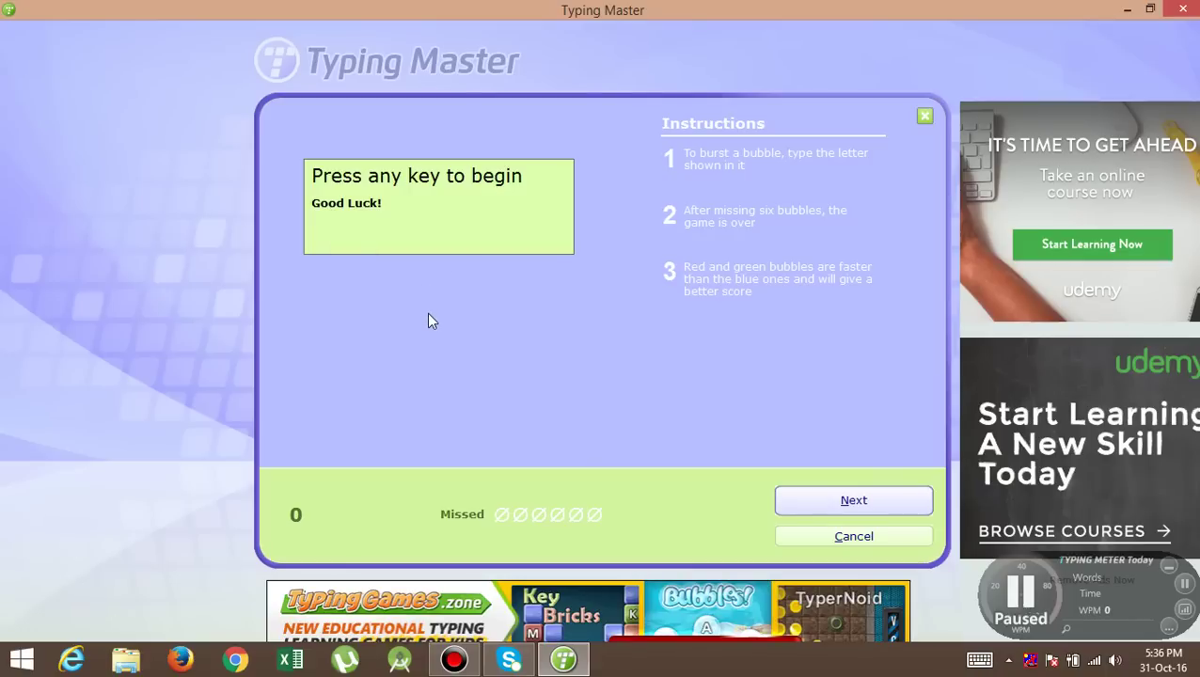
key("space")
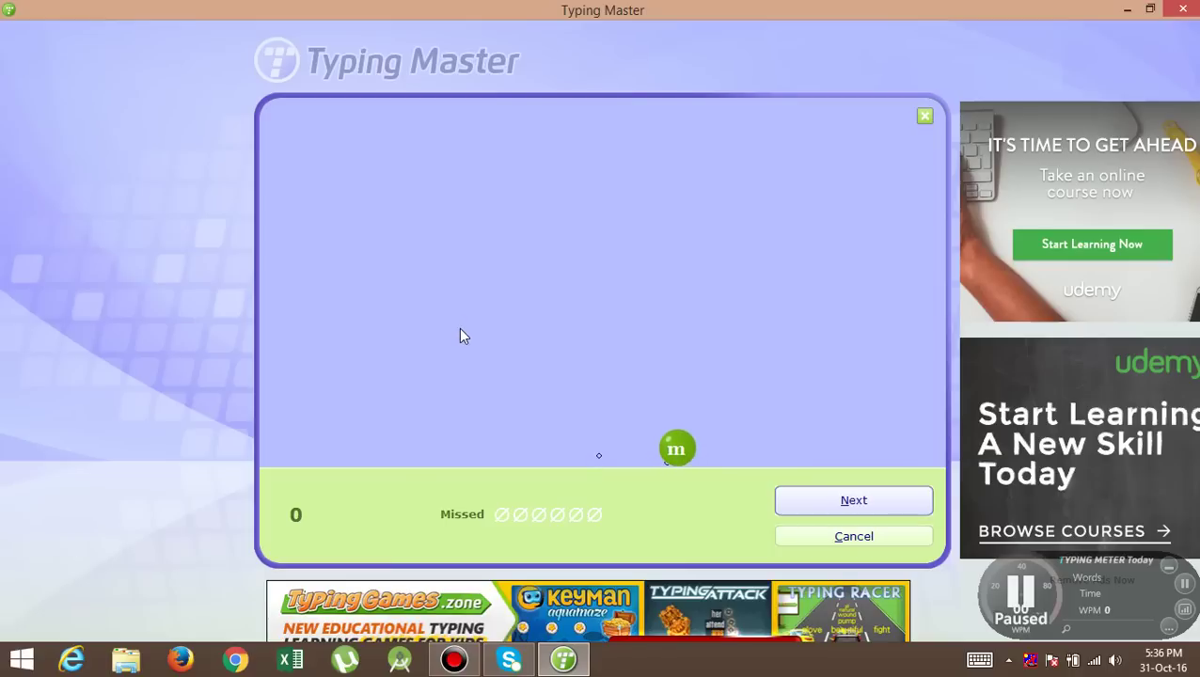
key("m")
key("s")
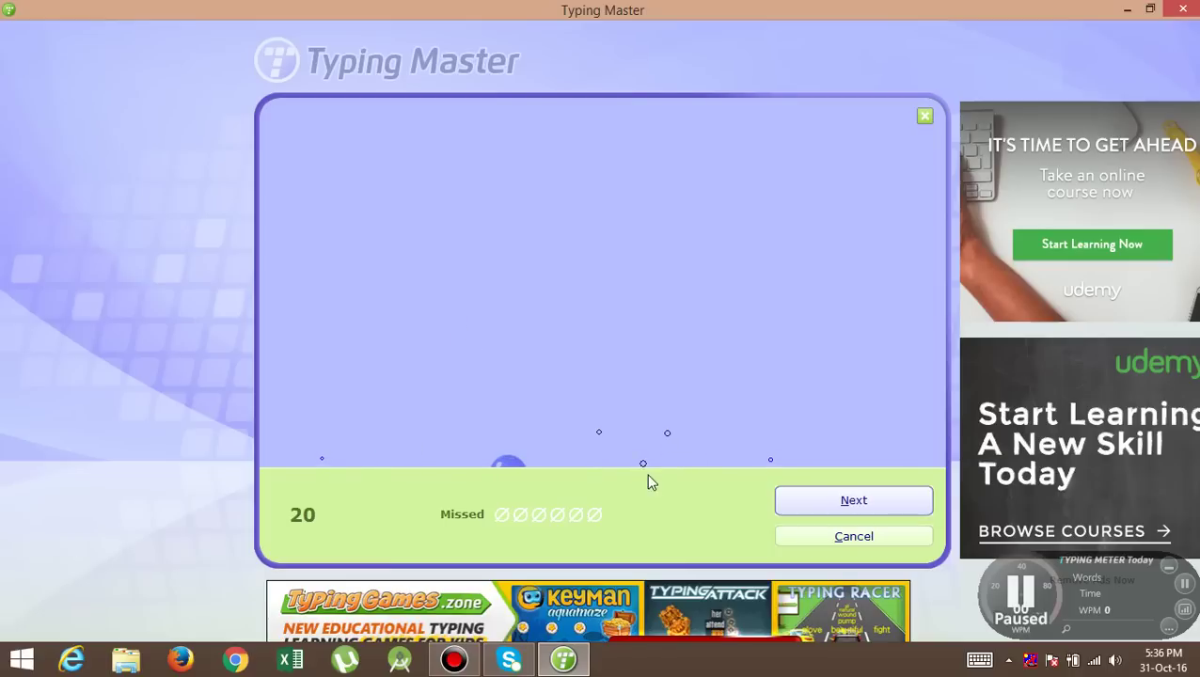
left_click(837, 538)
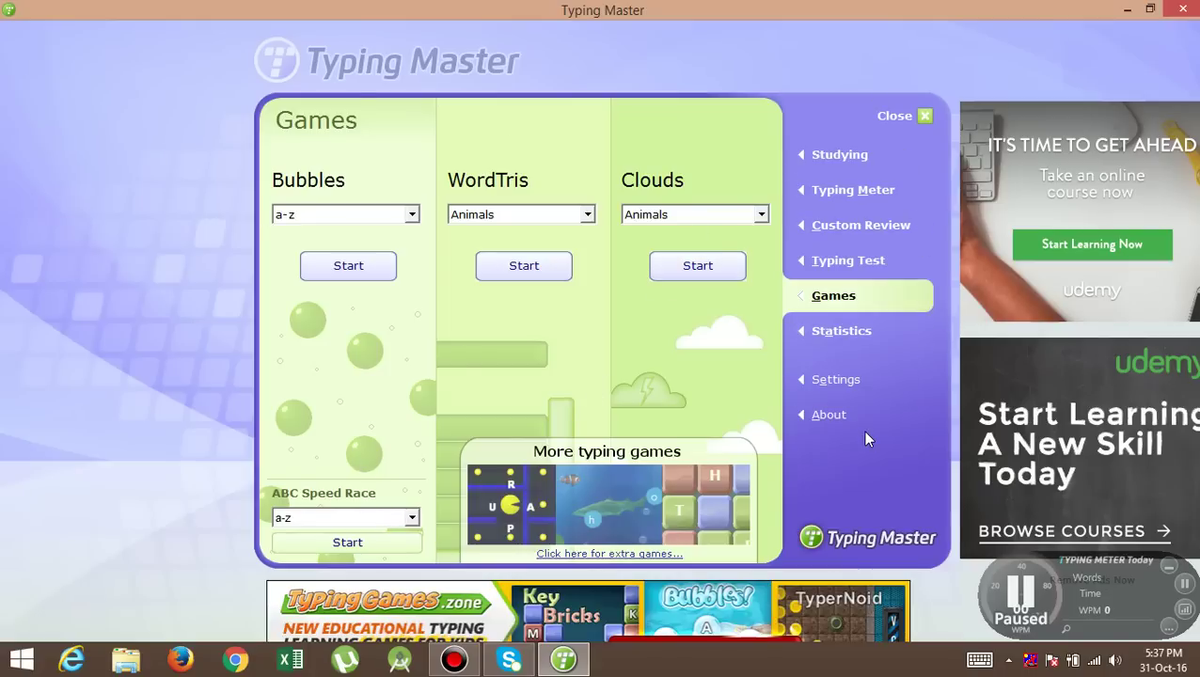
Step: Return to the typing test setup and check its duration options without changing the selection
left_click(862, 268)
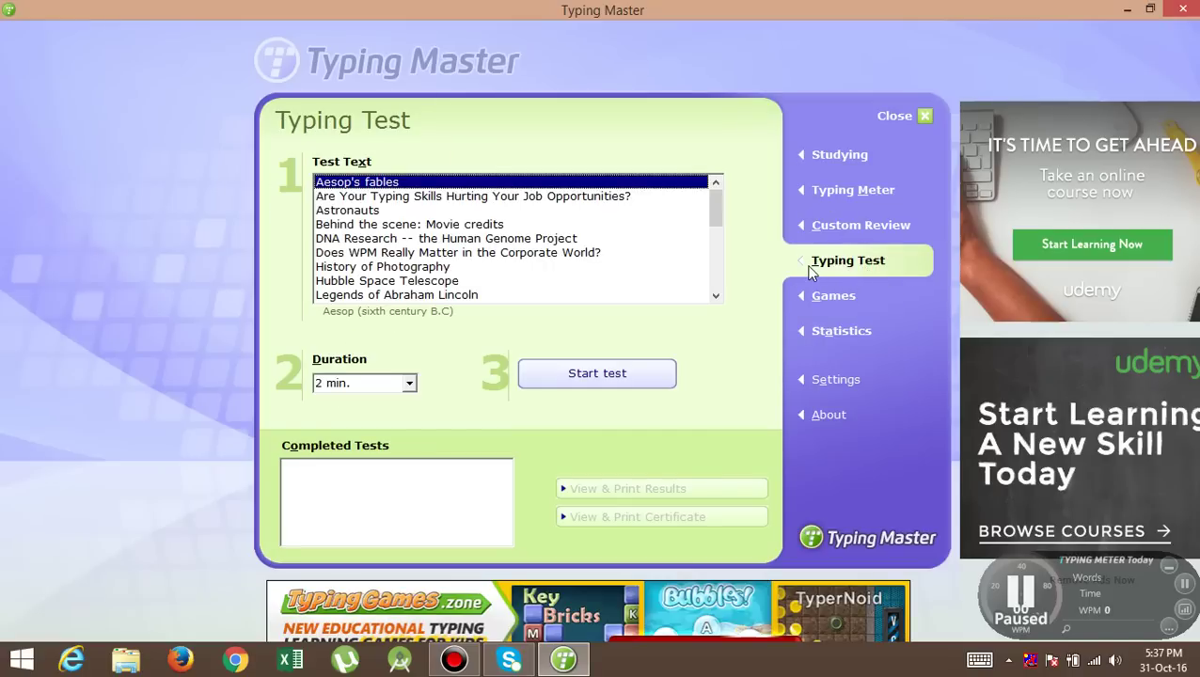
left_click(411, 384)
left_click(411, 385)
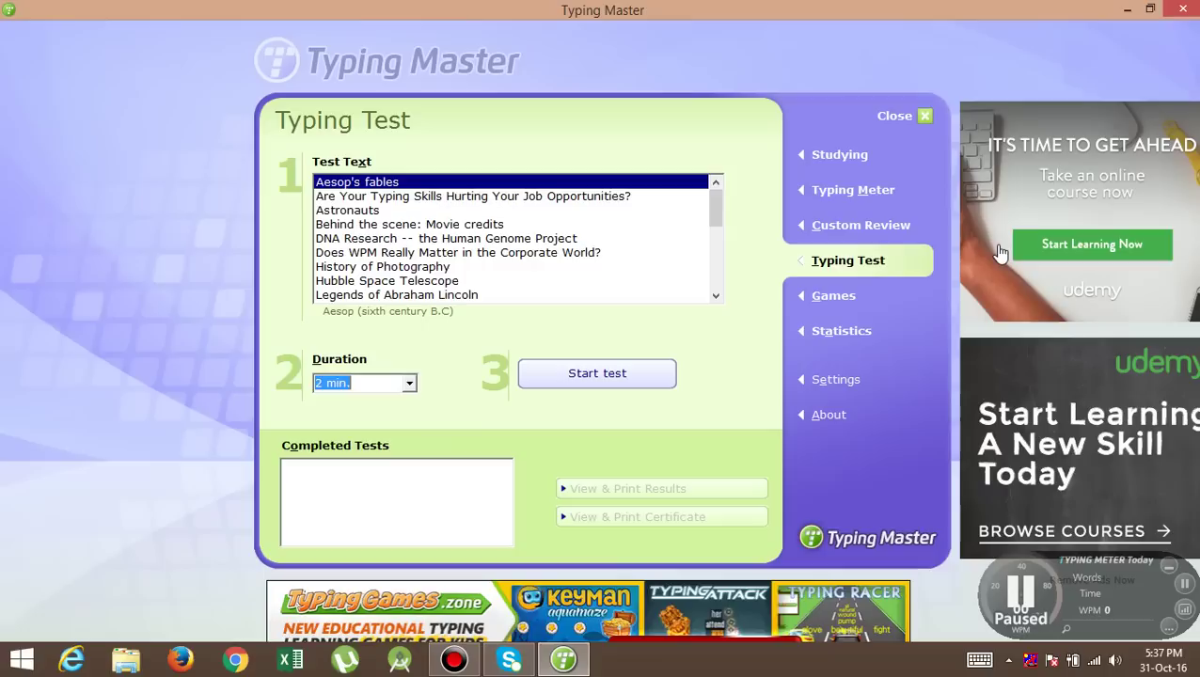